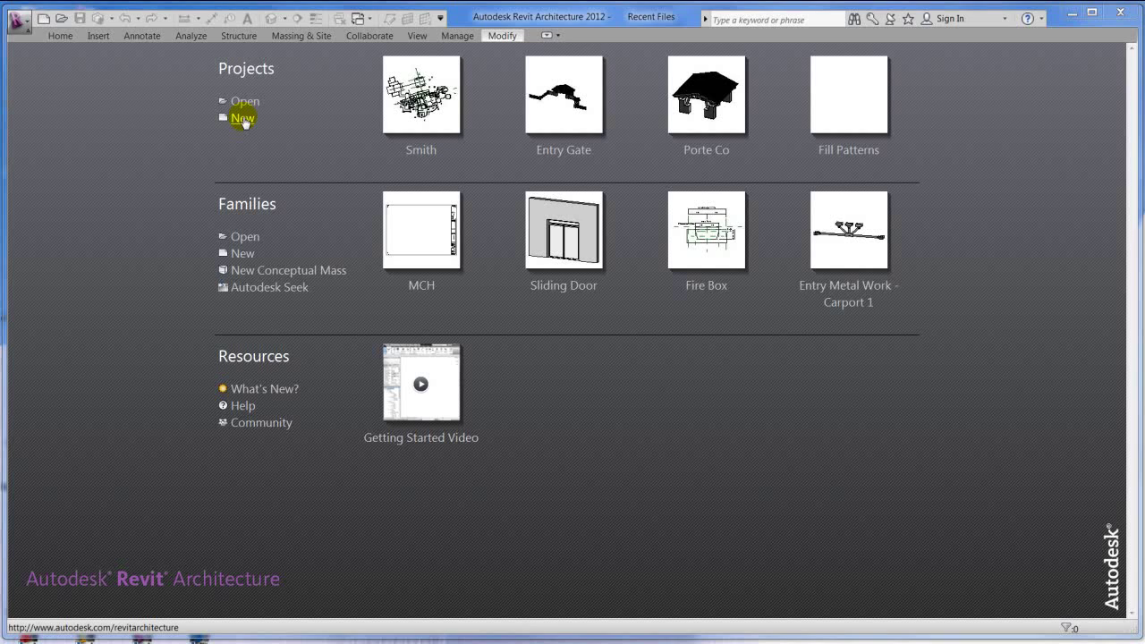
- Begin a new project from the application menu, browse for another template, then cancel it
{"action": "left_click", "coordinate": [24, 31]}
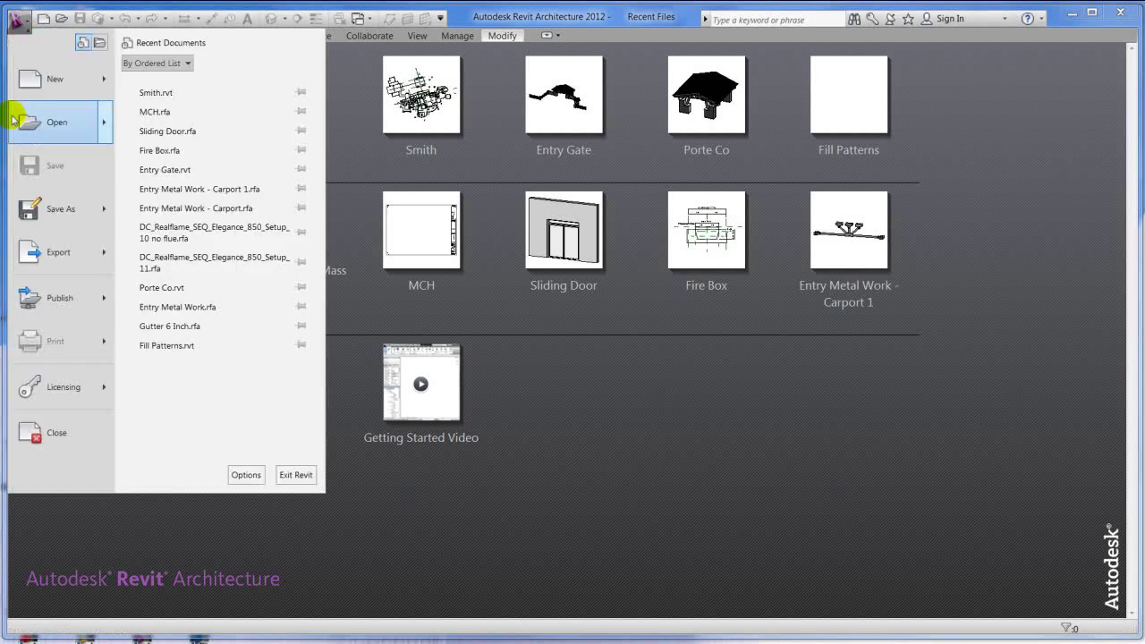
{"action": "mouse_move", "coordinate": [57, 90]}
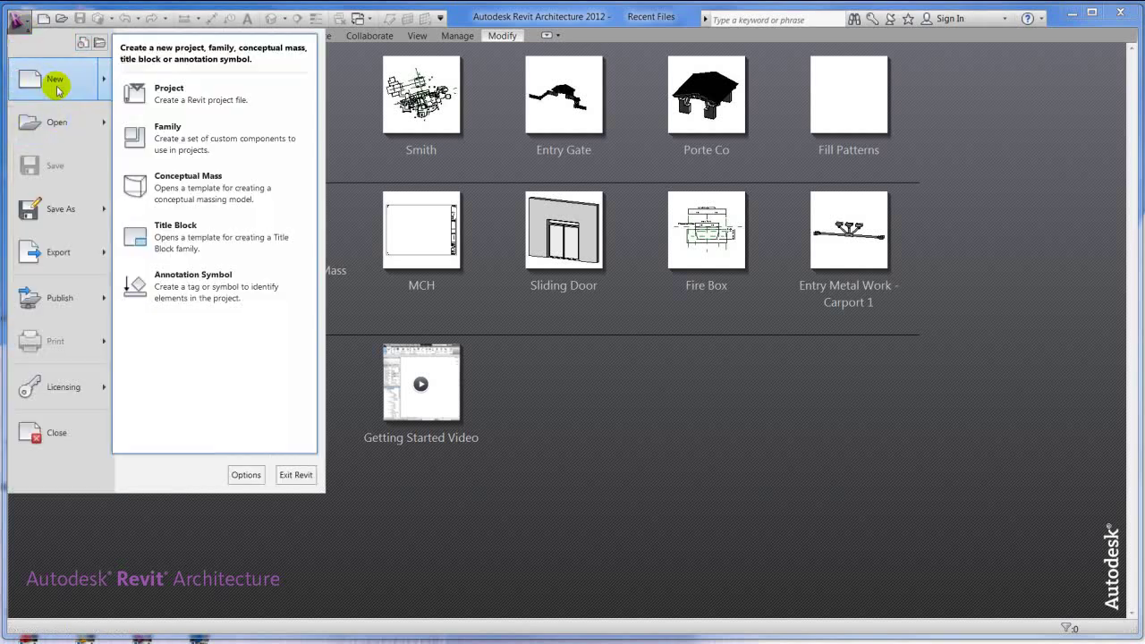
{"action": "left_click", "coordinate": [161, 90]}
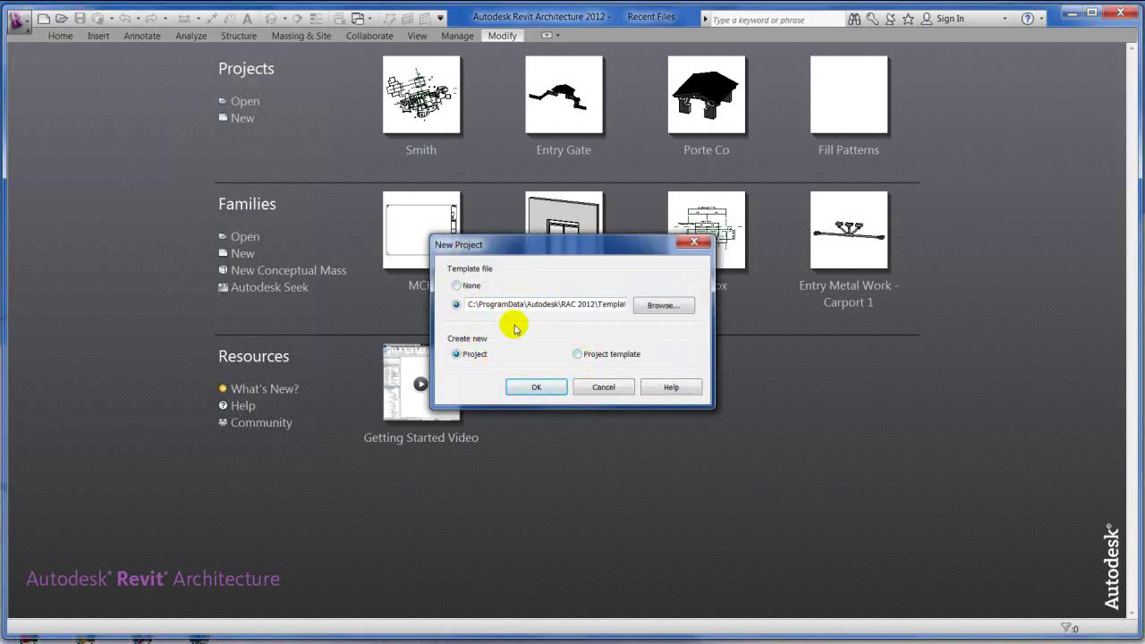
{"action": "left_click", "coordinate": [654, 306]}
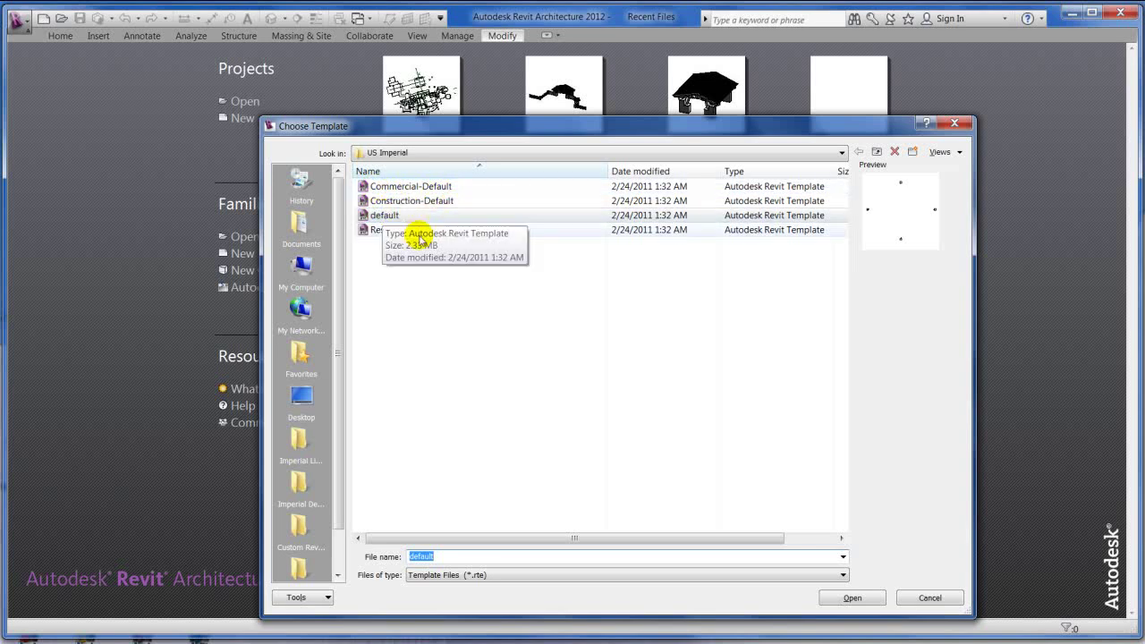
{"action": "left_click", "coordinate": [917, 596]}
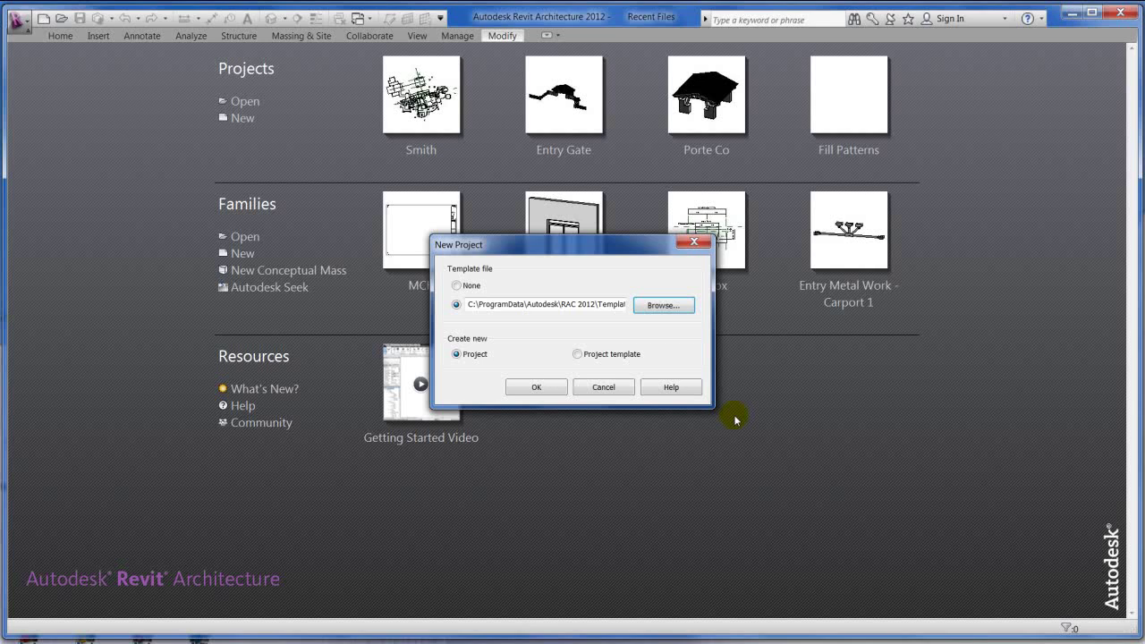
{"action": "left_click", "coordinate": [617, 388]}
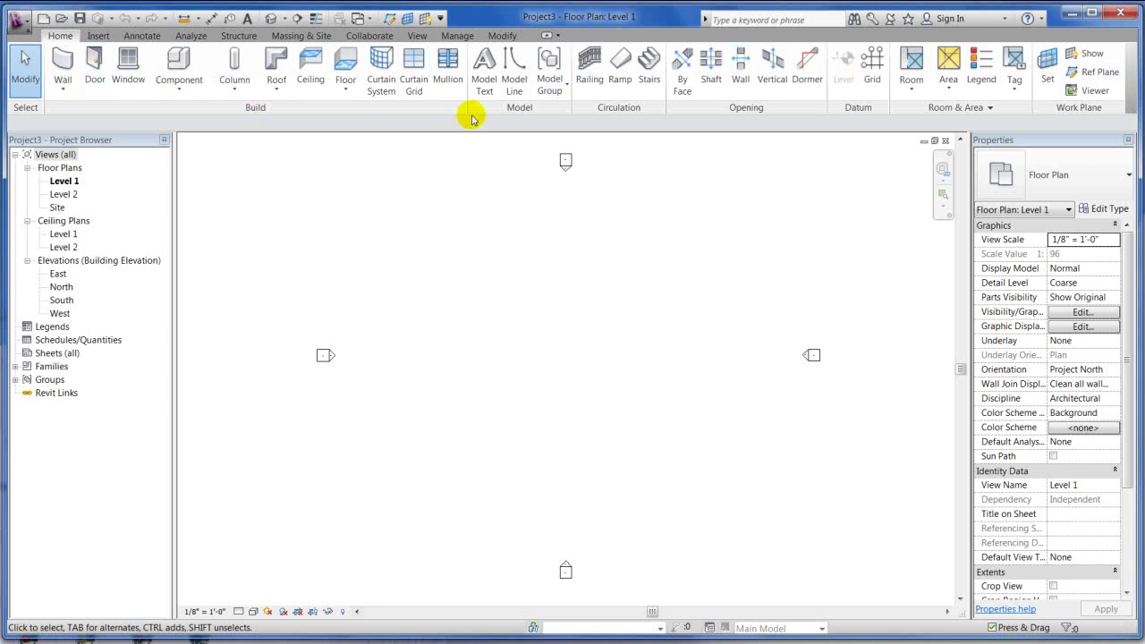
{"action": "left_click", "coordinate": [98, 38]}
{"action": "left_click", "coordinate": [202, 38]}
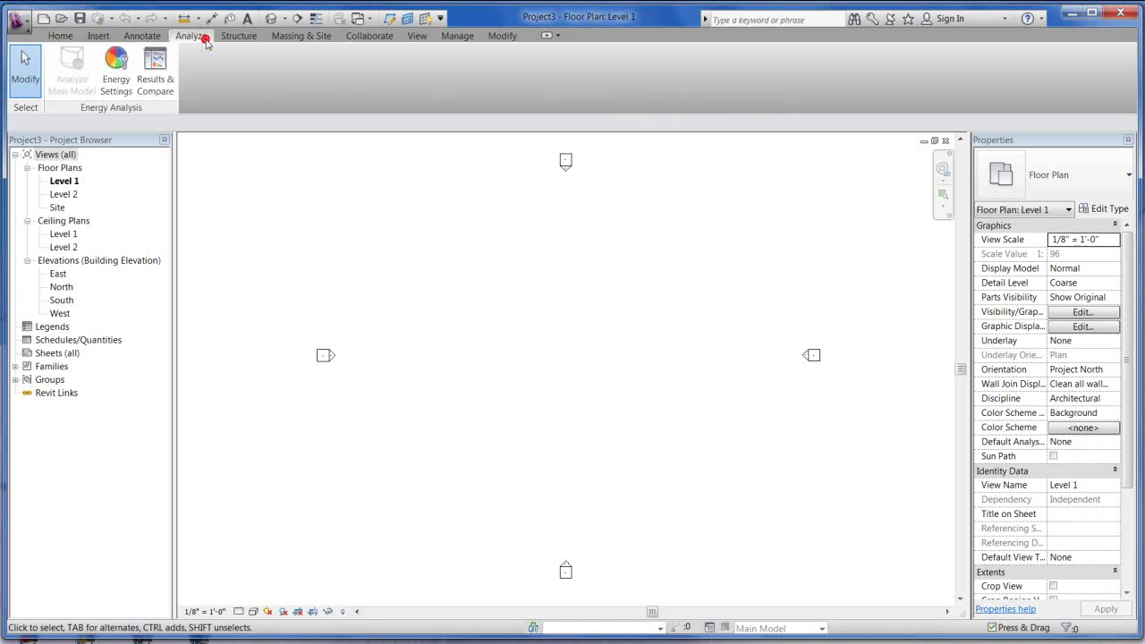
{"action": "left_click", "coordinate": [295, 37]}
{"action": "left_click", "coordinate": [415, 35]}
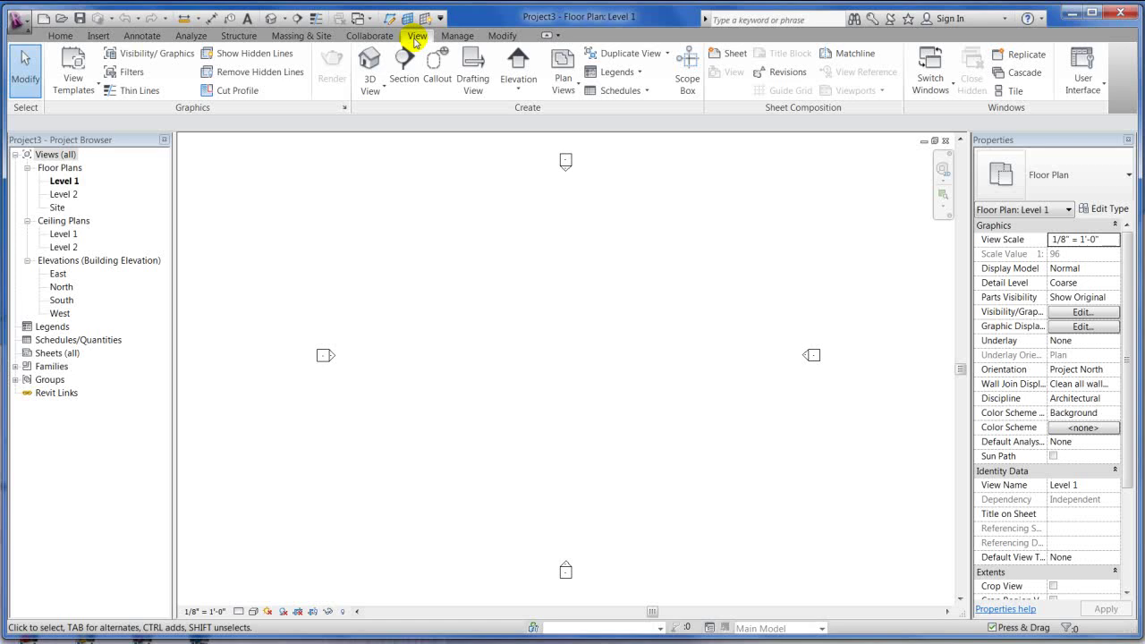
{"action": "left_click", "coordinate": [60, 36]}
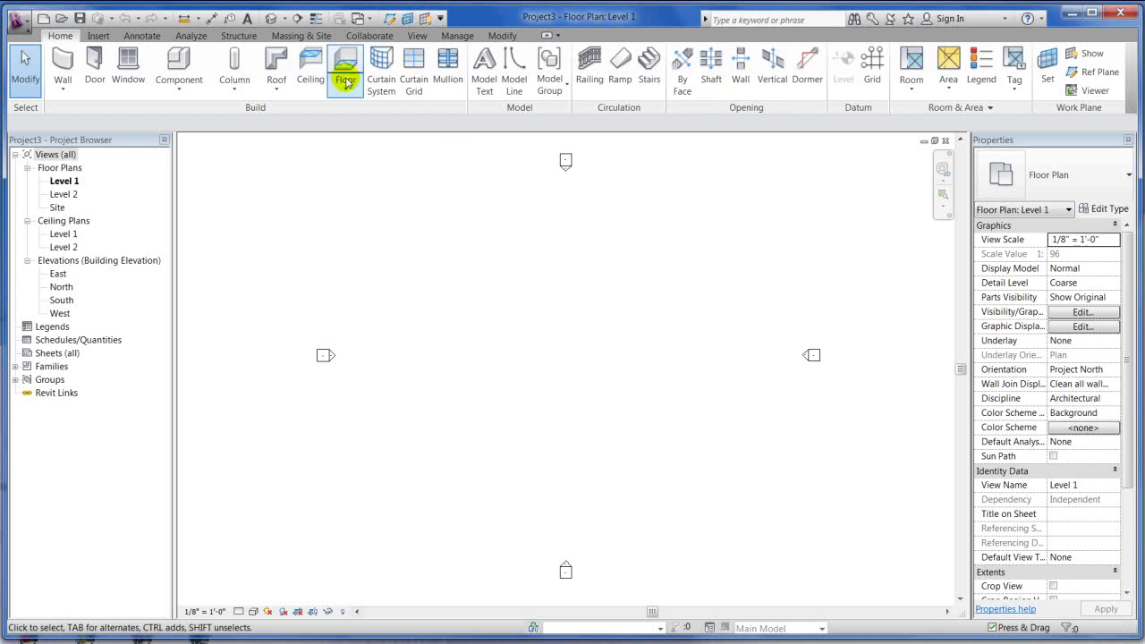
{"action": "right_click", "coordinate": [619, 69]}
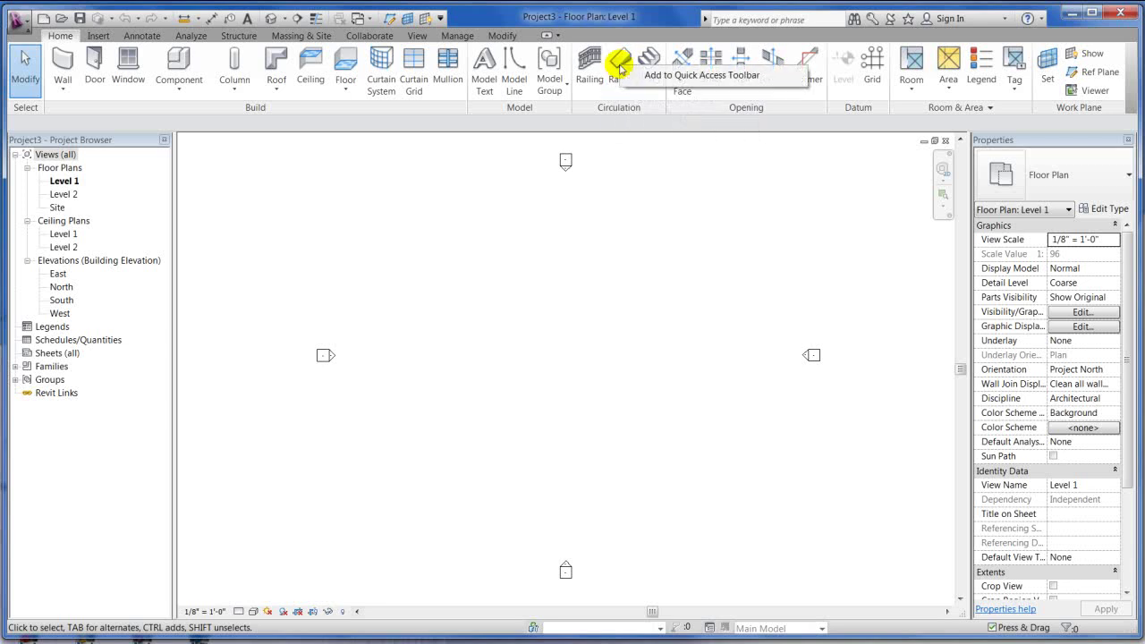
{"action": "left_click", "coordinate": [692, 74]}
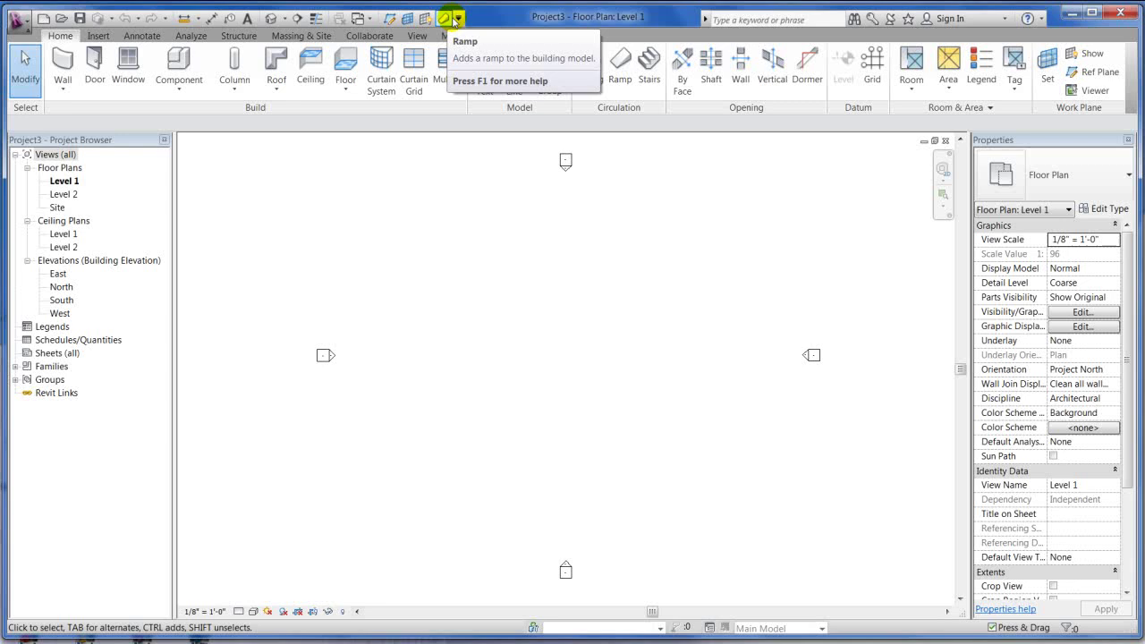
{"action": "right_click", "coordinate": [447, 18]}
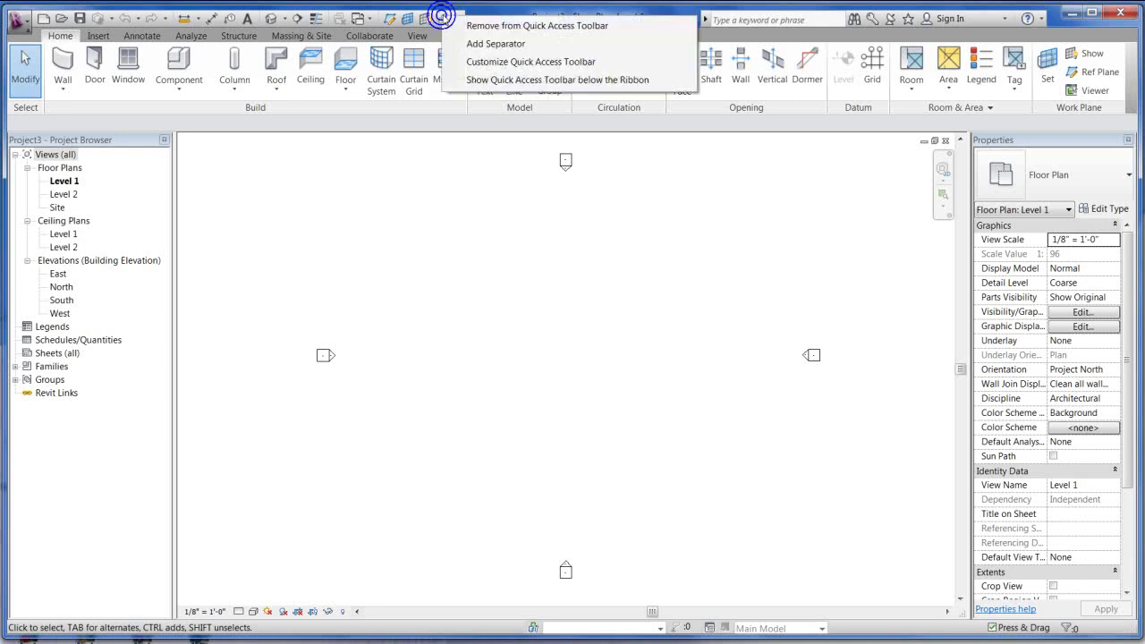
{"action": "left_click", "coordinate": [507, 28]}
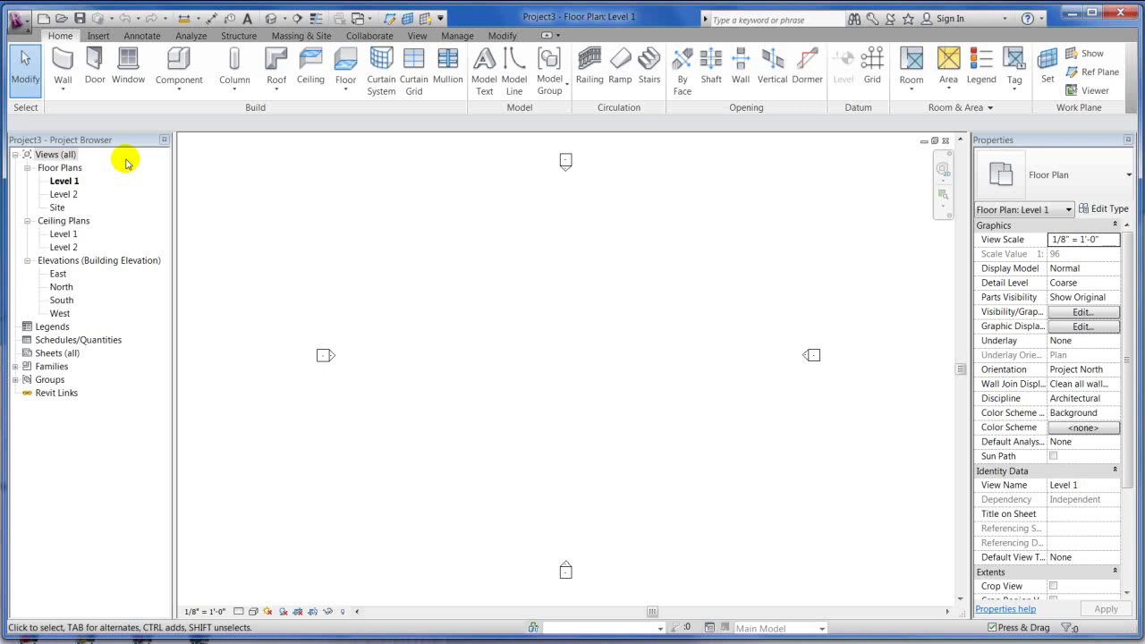
- Start and cancel the Wall tool, then start placing a Single-Flush 36" x 84" door
{"action": "left_click", "coordinate": [64, 63]}
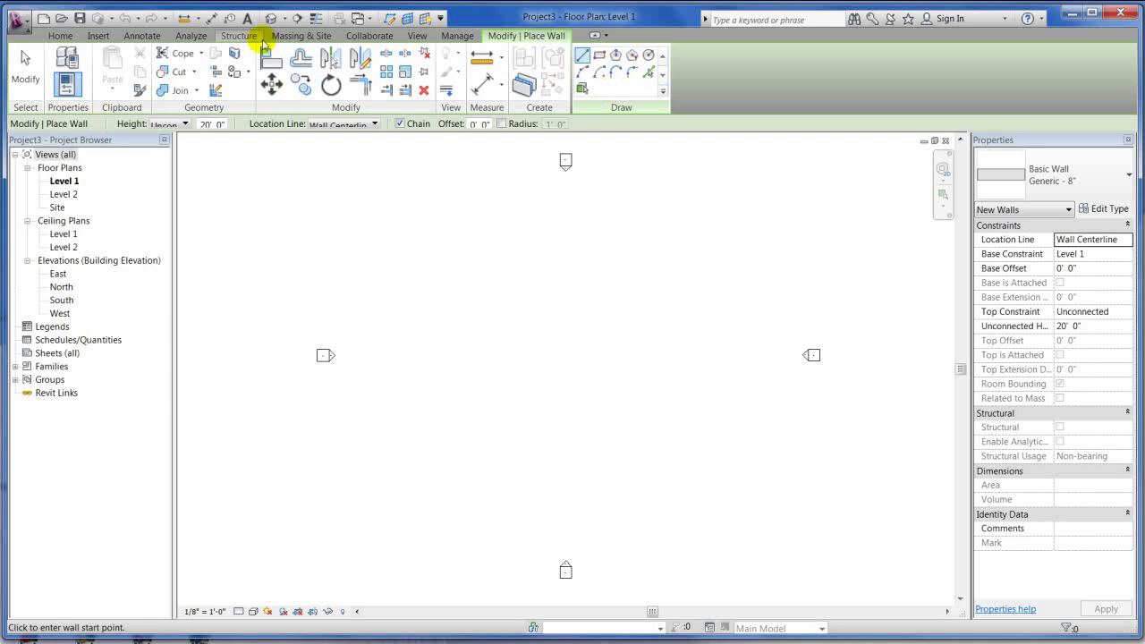
{"action": "left_click", "coordinate": [26, 58]}
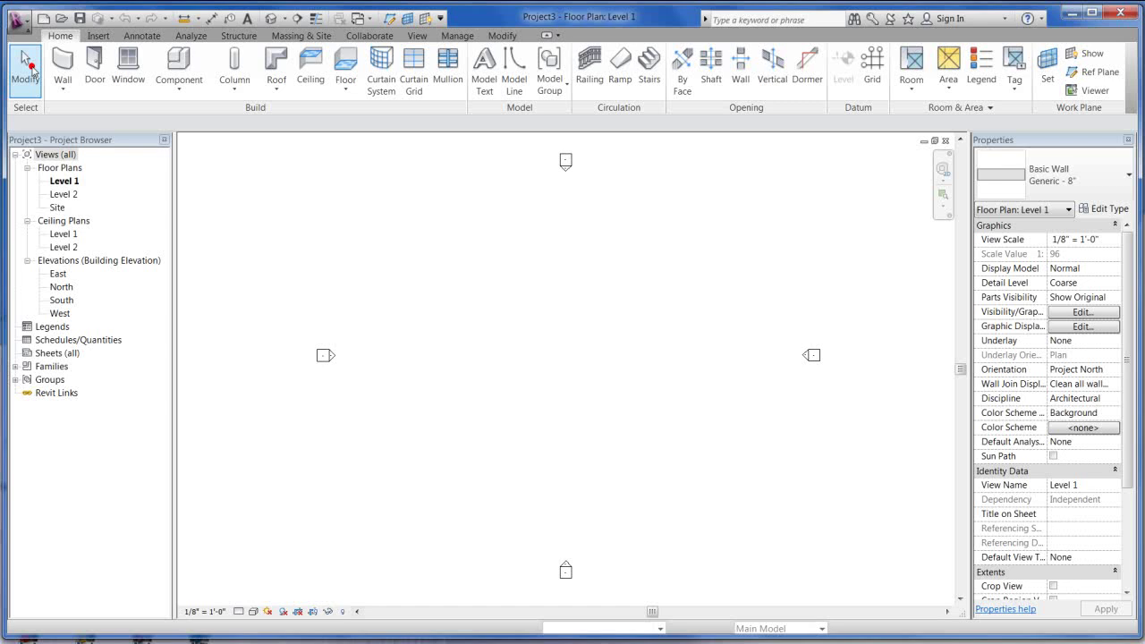
{"action": "left_click", "coordinate": [97, 68]}
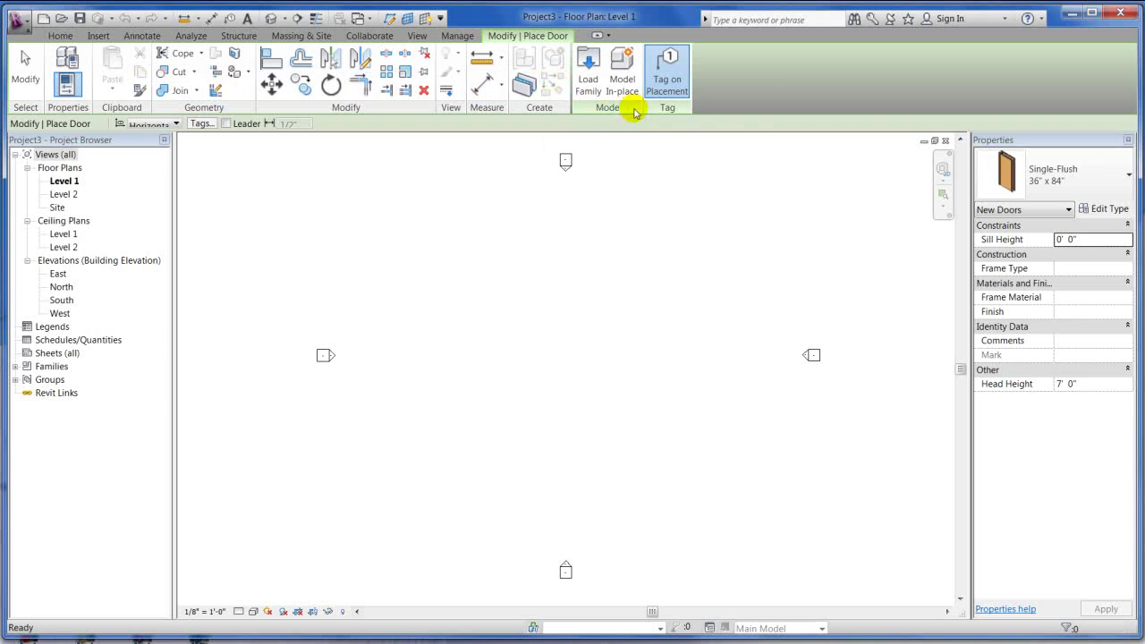
{"action": "left_click", "coordinate": [68, 36]}
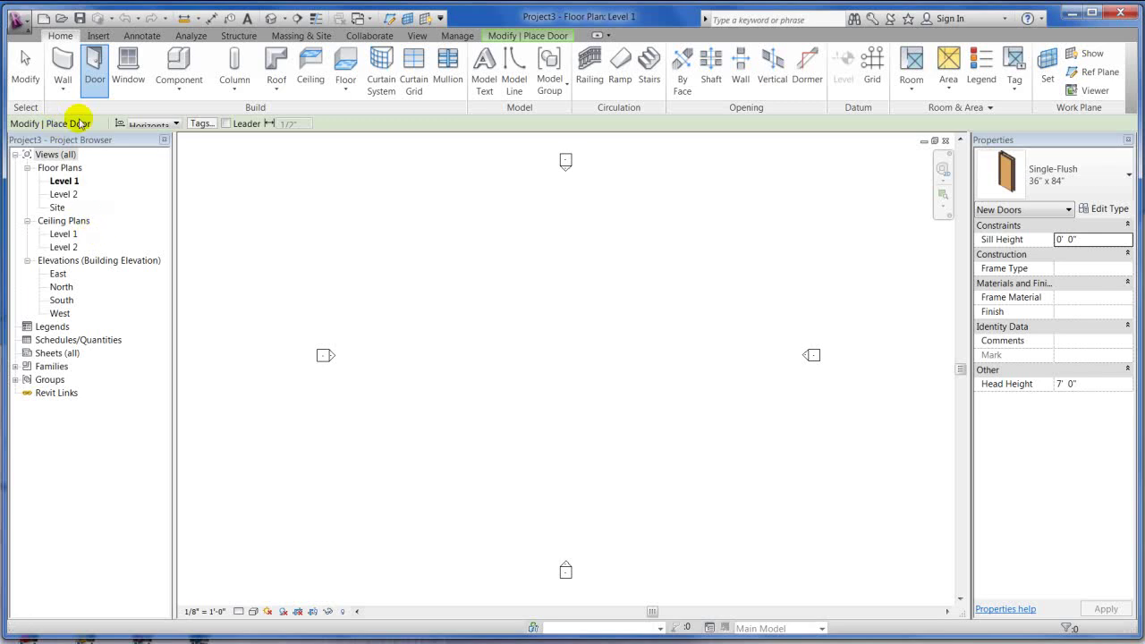
- Start drawing Basic Wall Generic - 8" walls on Level 1
{"action": "left_click", "coordinate": [61, 61]}
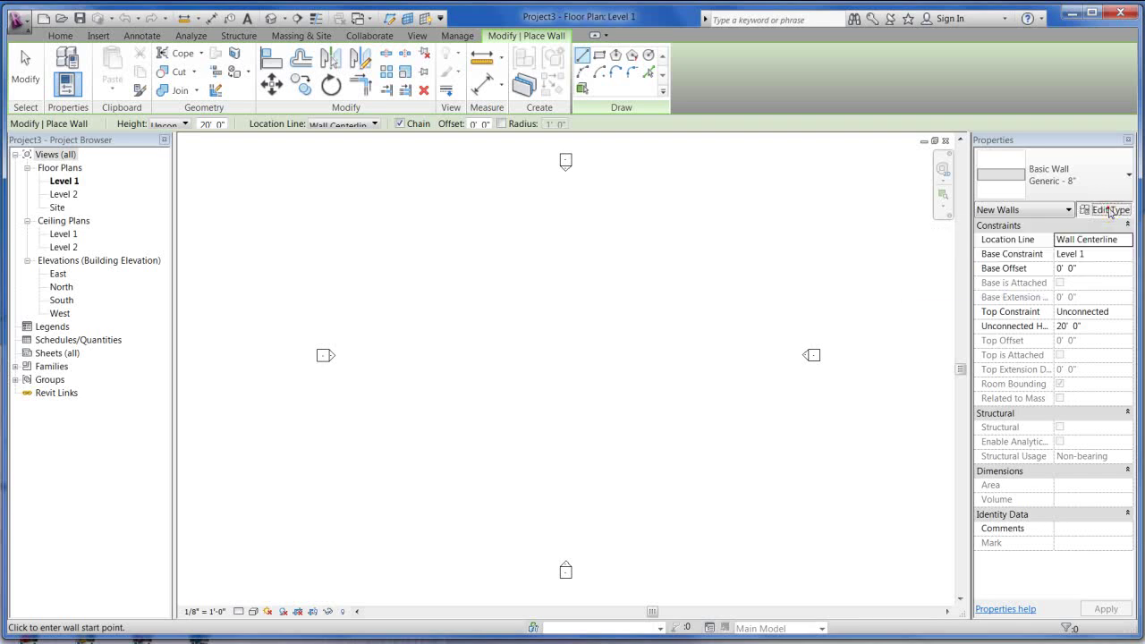
{"action": "left_click", "coordinate": [1107, 209]}
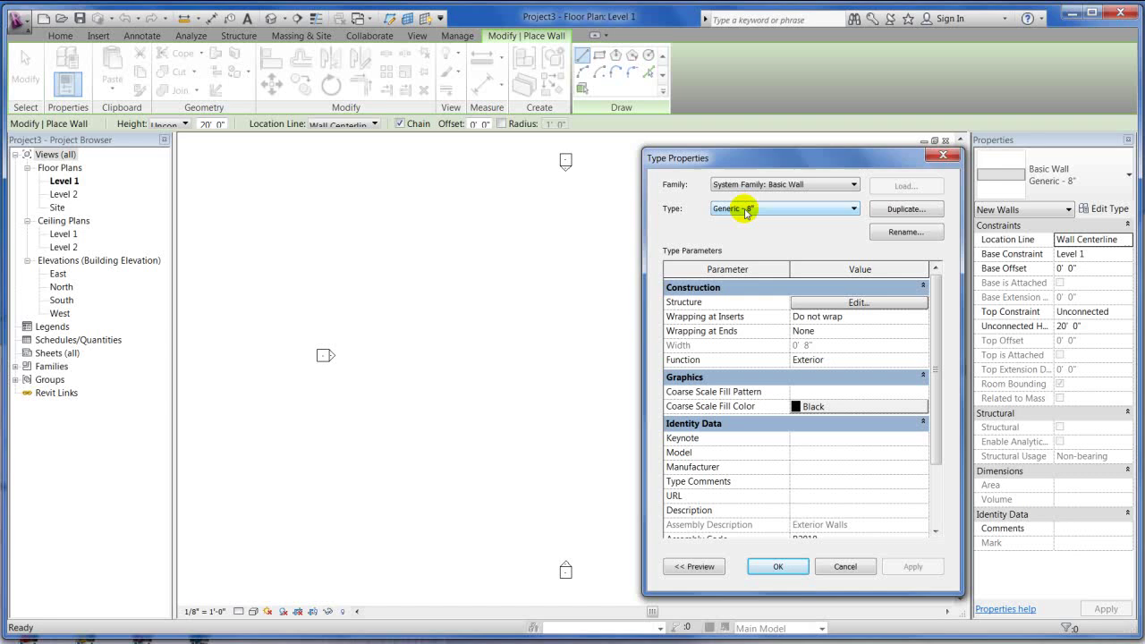
{"action": "left_click", "coordinate": [839, 304]}
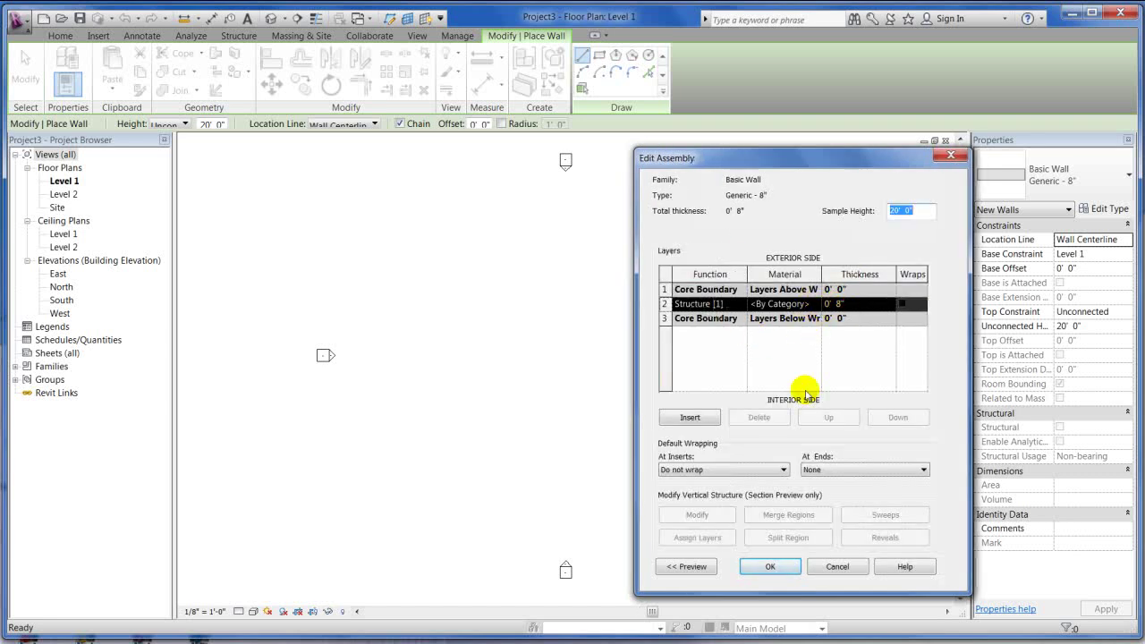
{"action": "left_click", "coordinate": [688, 567]}
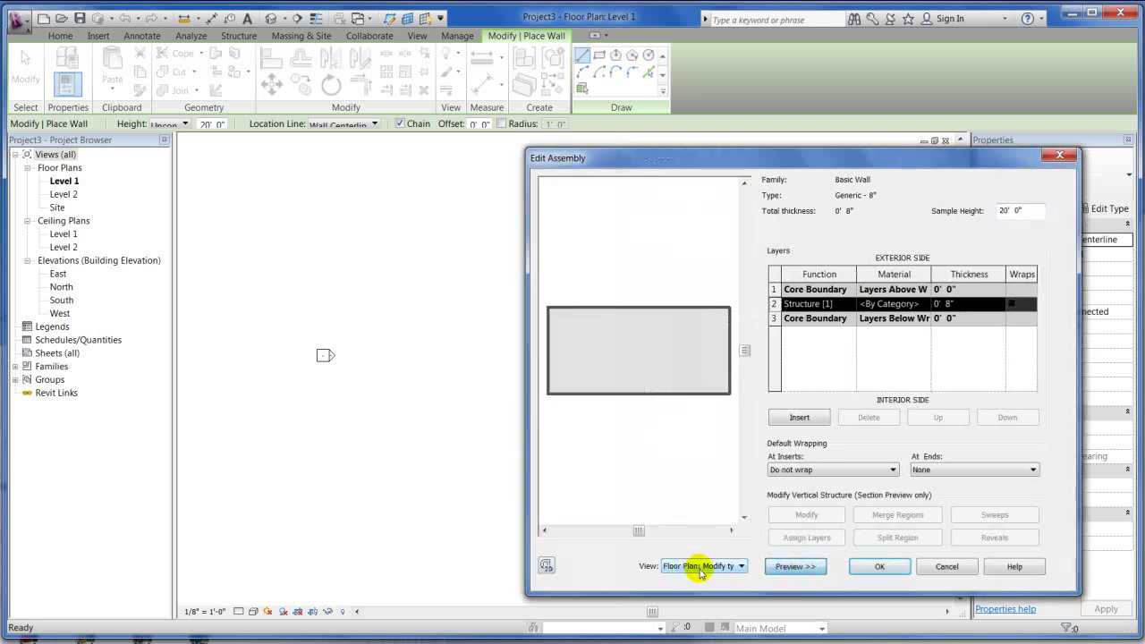
{"action": "left_click", "coordinate": [711, 566]}
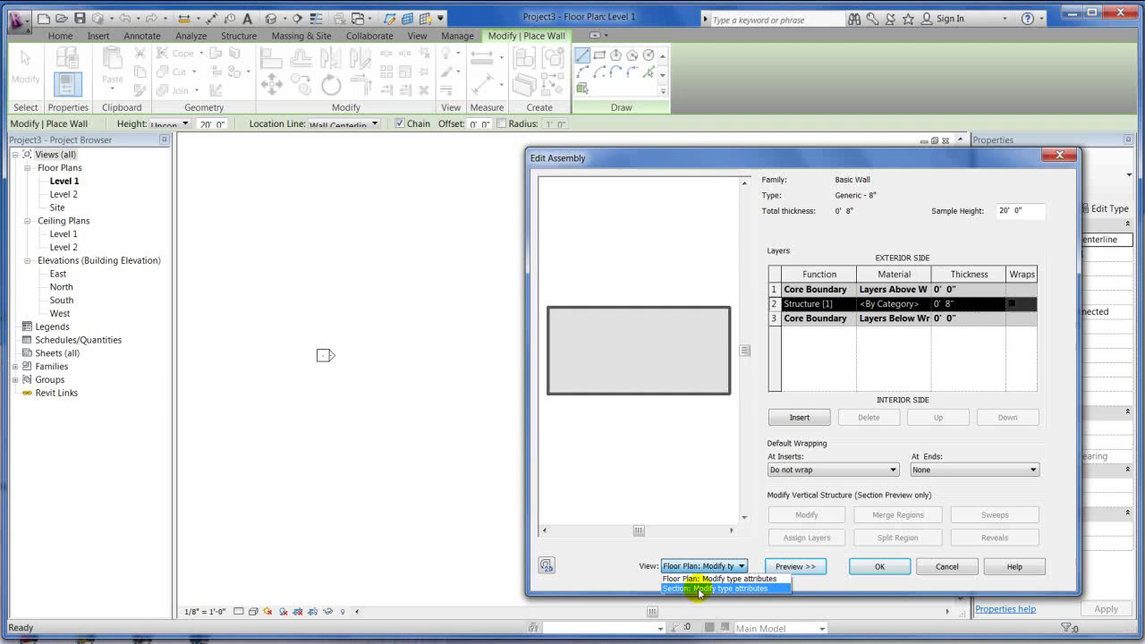
{"action": "left_click", "coordinate": [702, 588]}
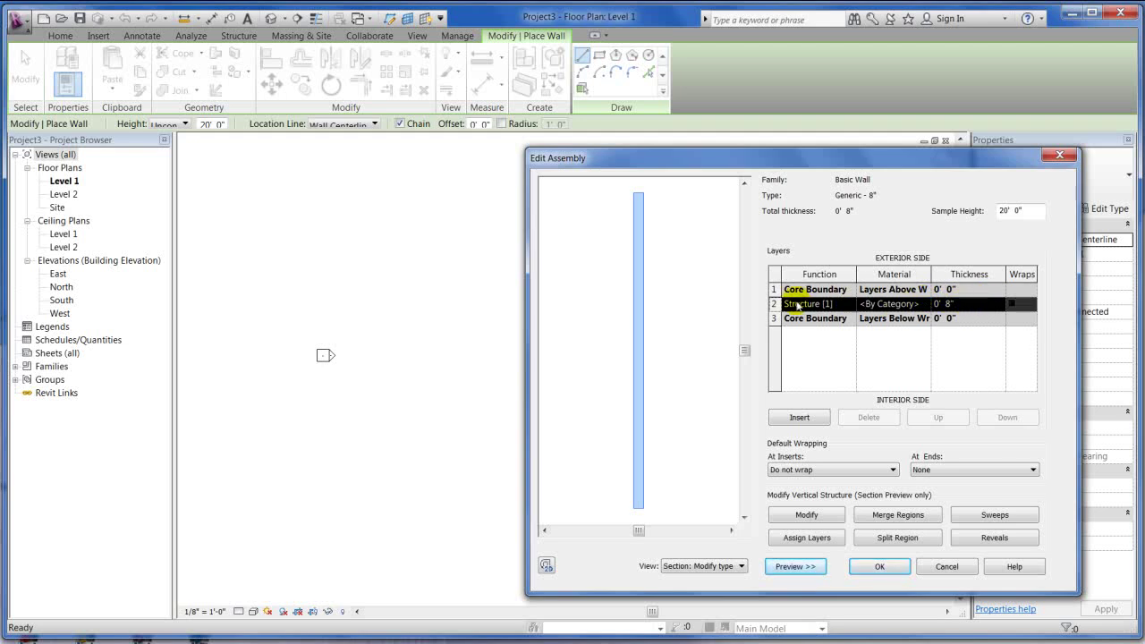
{"action": "left_click", "coordinate": [934, 567]}
{"action": "left_click", "coordinate": [958, 565]}
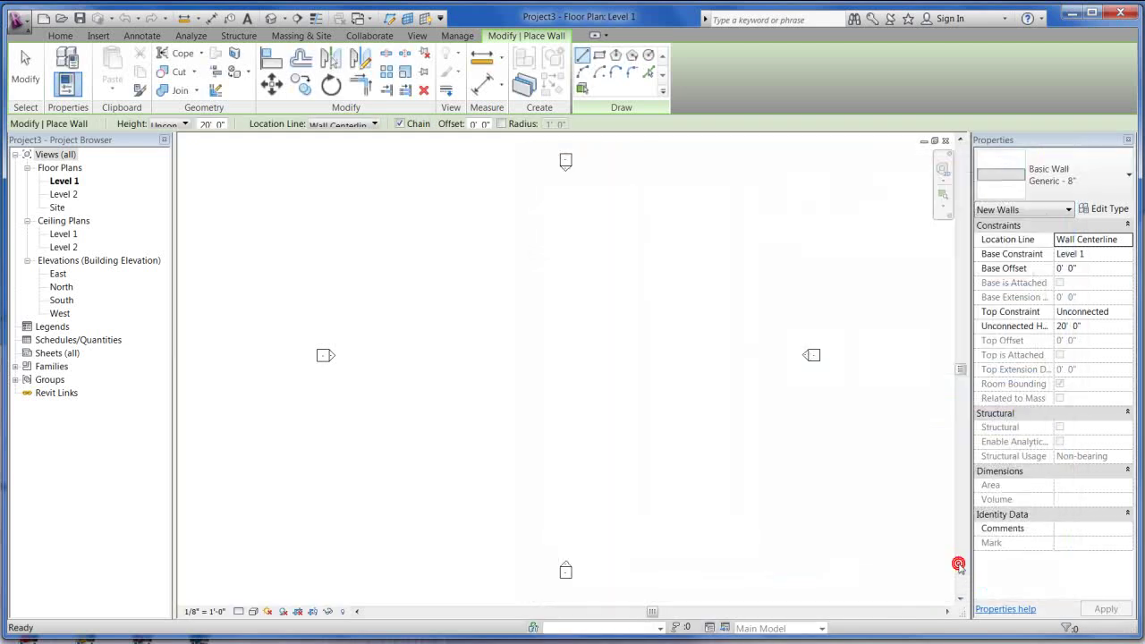
- Switch the wall type to Exterior - Brick and CMU on MTL. Stud and open its Type Properties
{"action": "left_click", "coordinate": [1056, 175]}
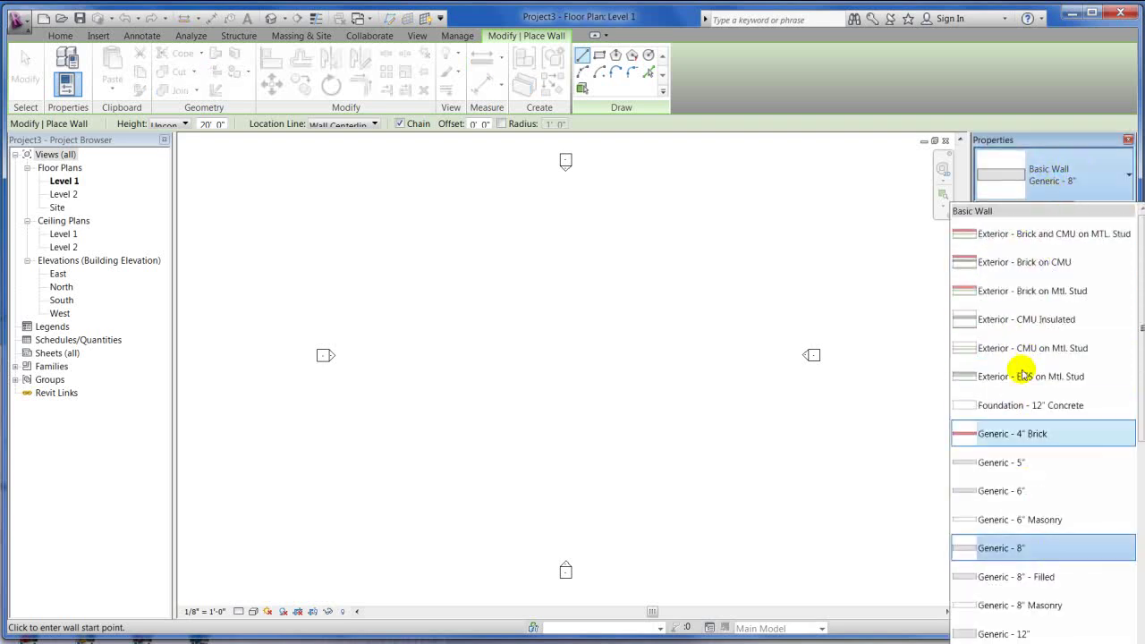
{"action": "left_click", "coordinate": [1037, 234]}
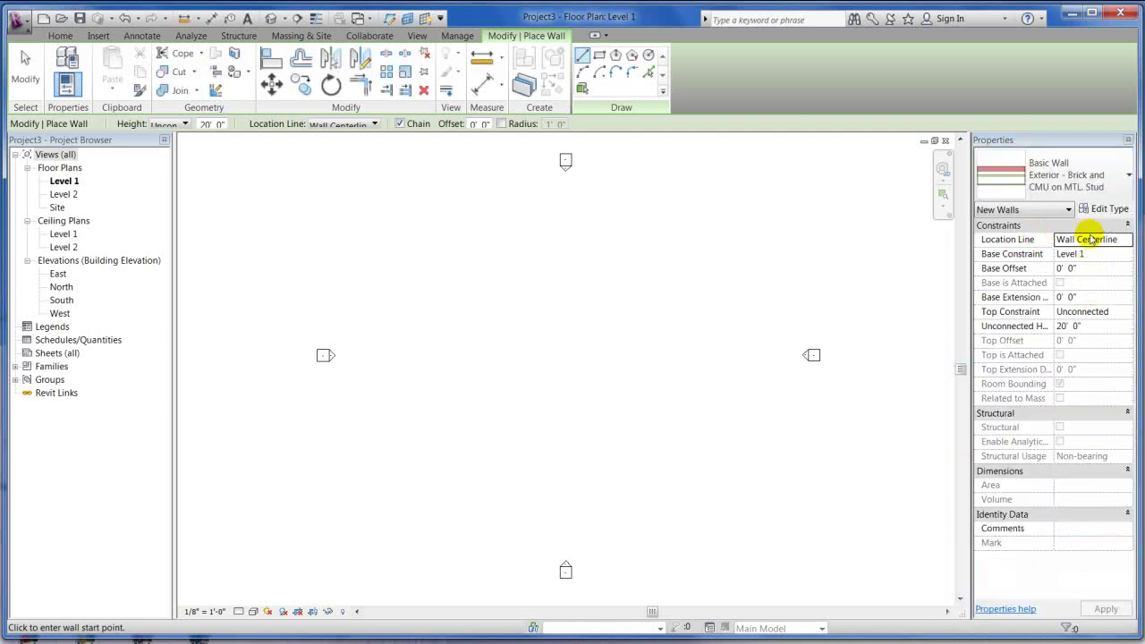
{"action": "left_click", "coordinate": [1110, 210]}
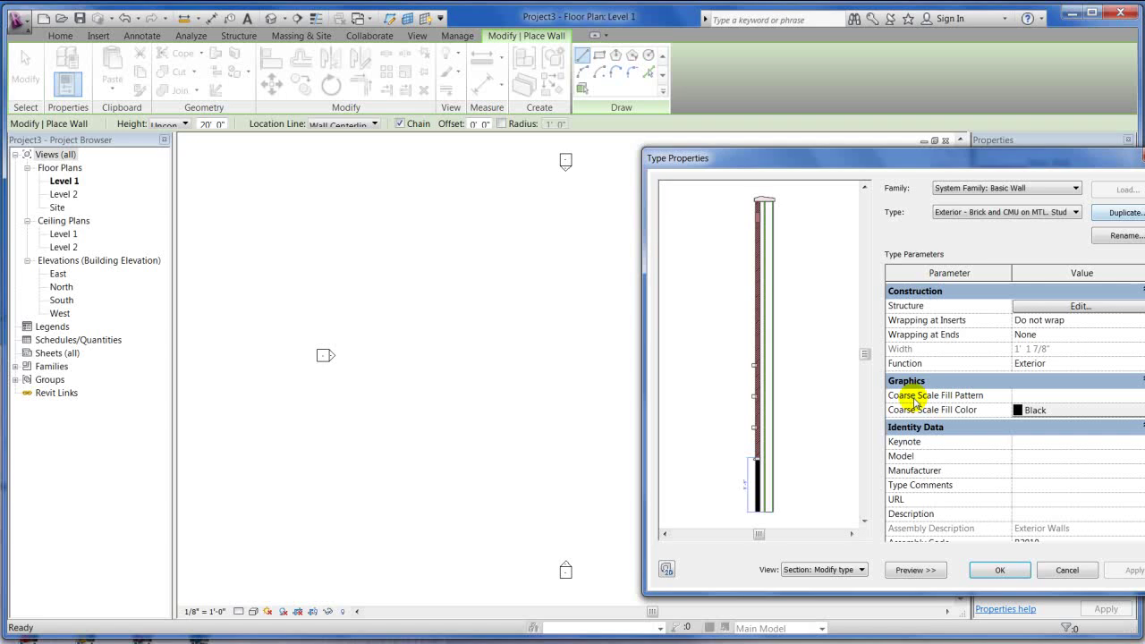
{"action": "left_click_drag", "start_coordinate": [869, 152], "coordinate": [675, 121]}
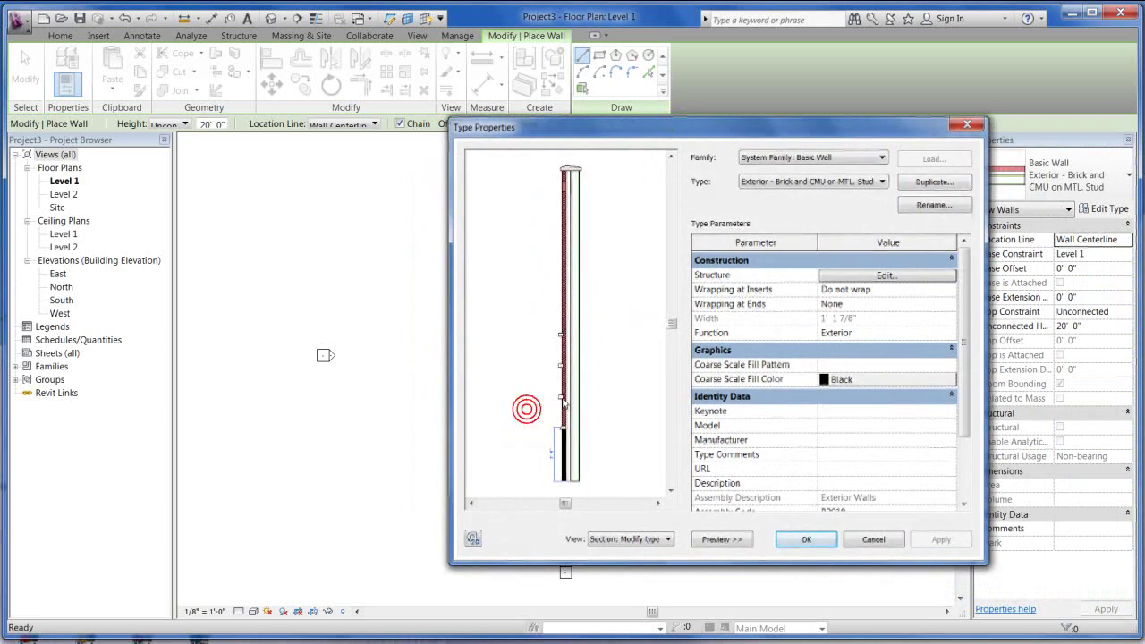
{"action": "scroll", "coordinate": [562, 401], "scroll_direction": "up", "scroll_amount": 5}
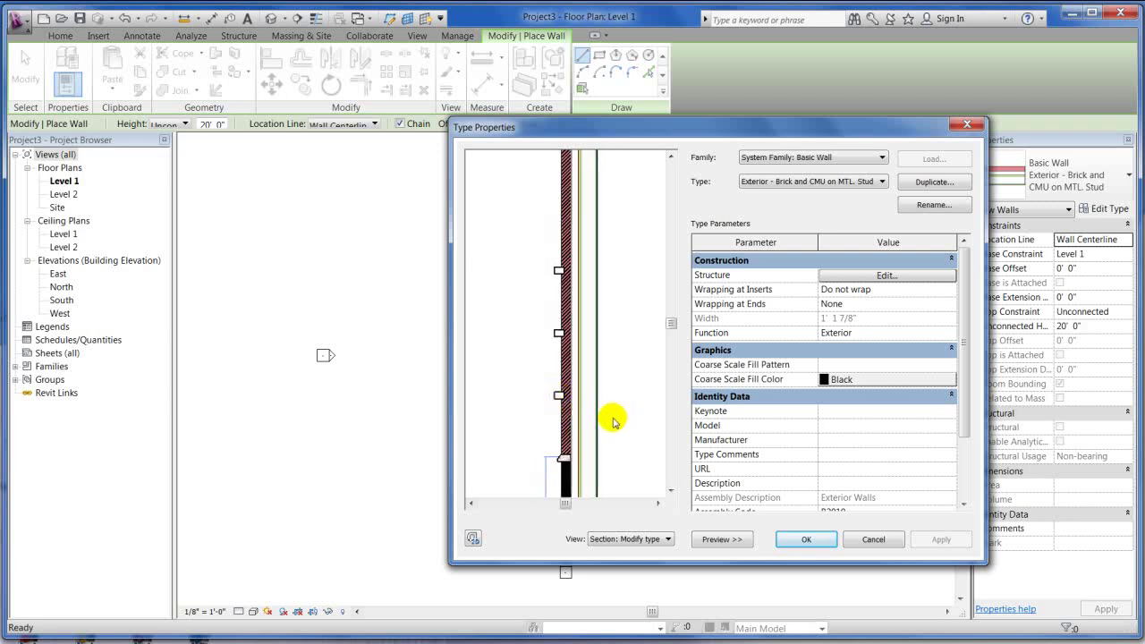
- Inspect the brick and masonry layers in Edit Assembly, then cancel both dialogs unchanged
{"action": "left_click", "coordinate": [849, 275]}
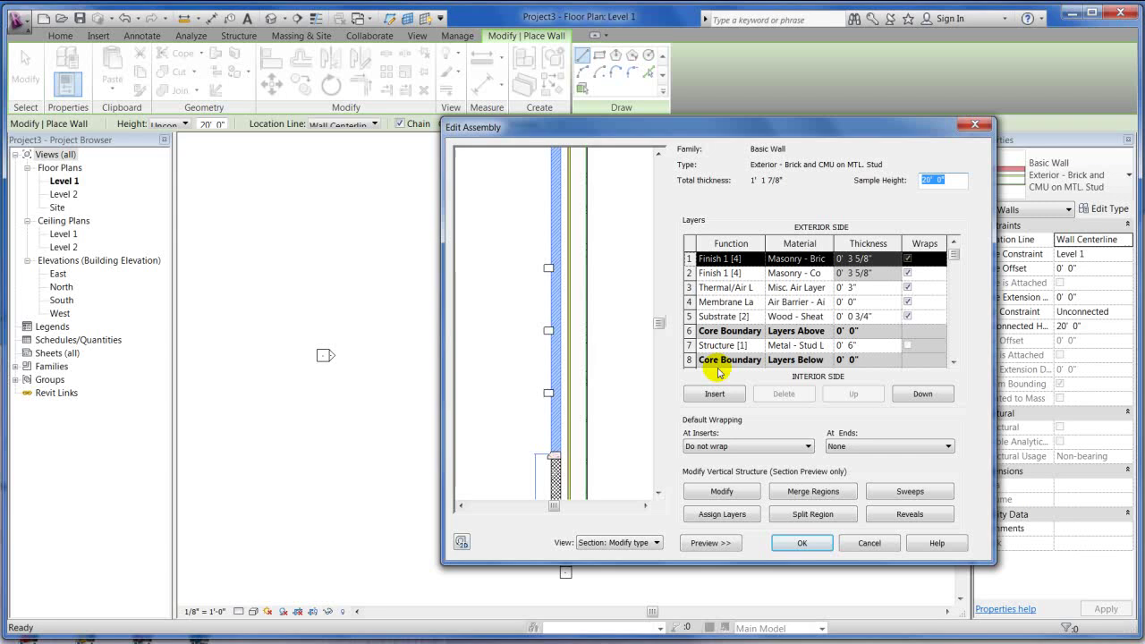
{"action": "mouse_move", "coordinate": [954, 253]}
{"action": "left_mouse_down"}
{"action": "mouse_move", "coordinate": [952, 352]}
{"action": "mouse_move", "coordinate": [956, 253]}
{"action": "left_mouse_up"}
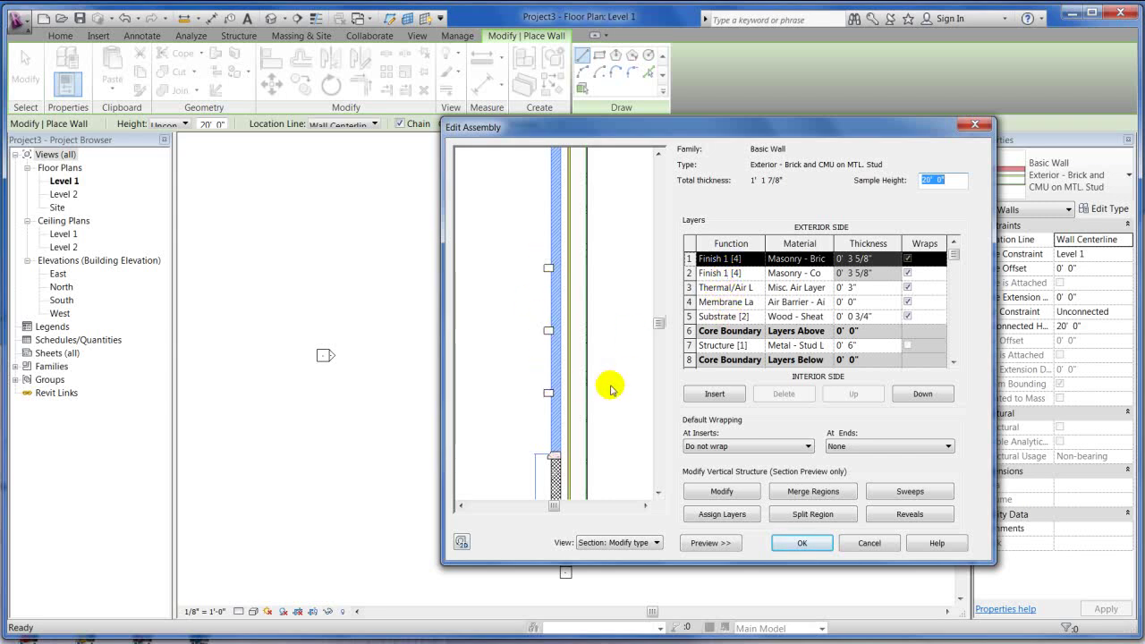
{"action": "left_click_drag", "start_coordinate": [659, 324], "coordinate": [658, 260]}
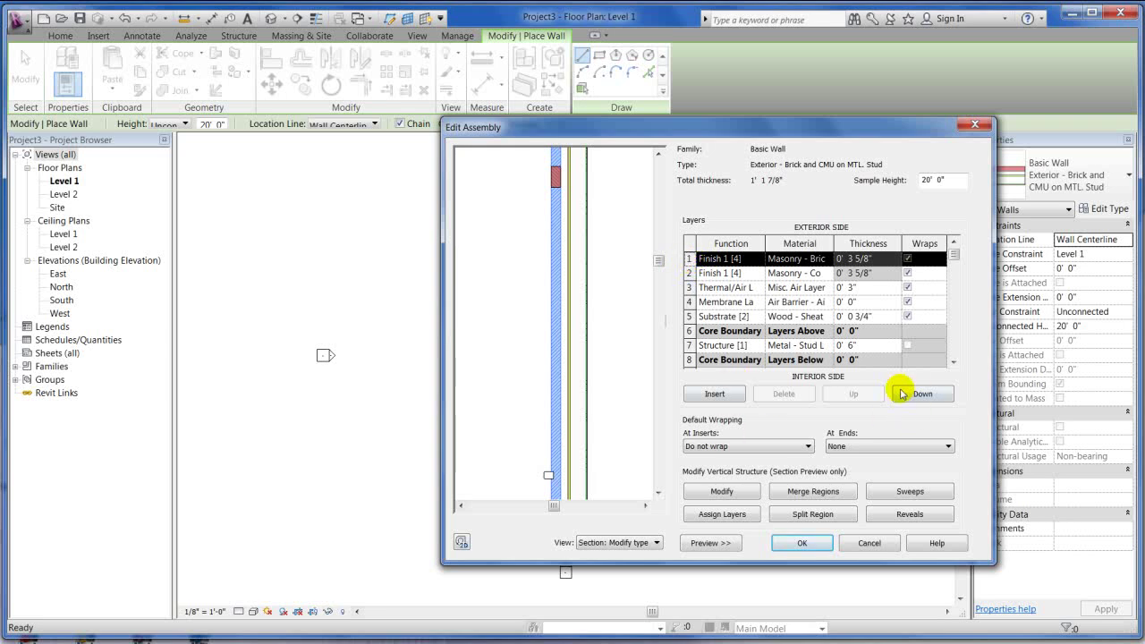
{"action": "left_click", "coordinate": [691, 274]}
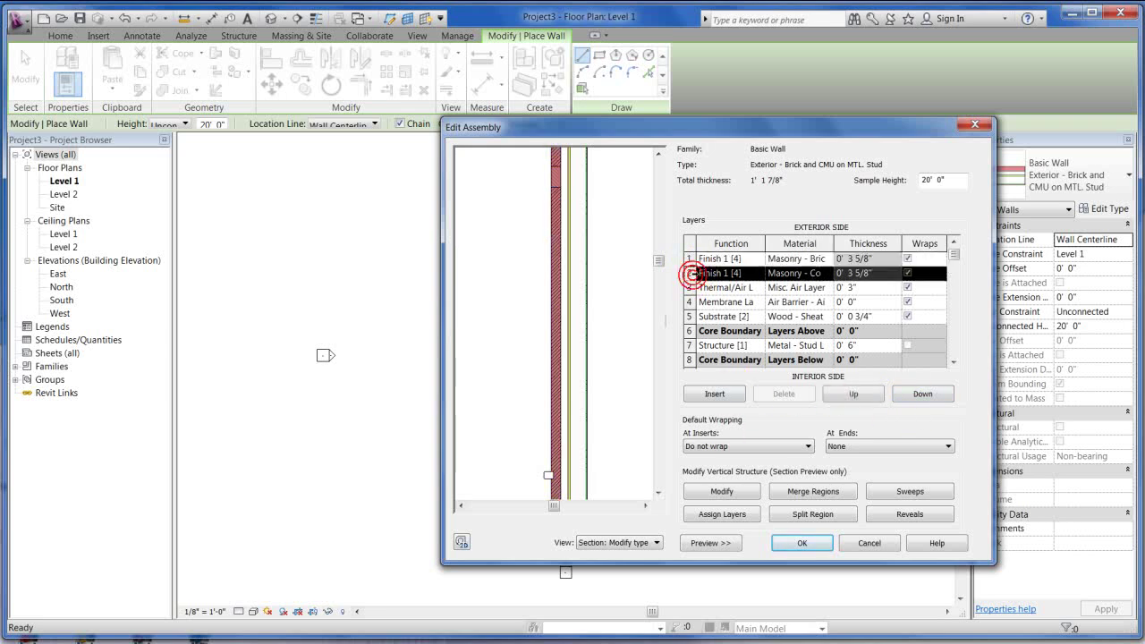
{"action": "left_click", "coordinate": [708, 257]}
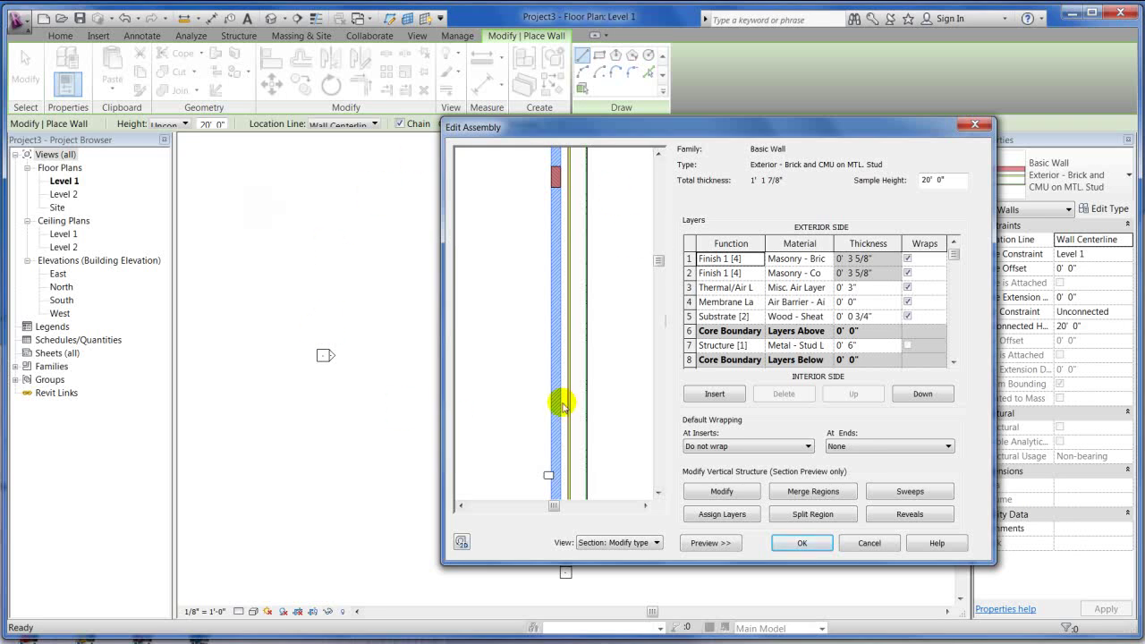
{"action": "left_click", "coordinate": [873, 544]}
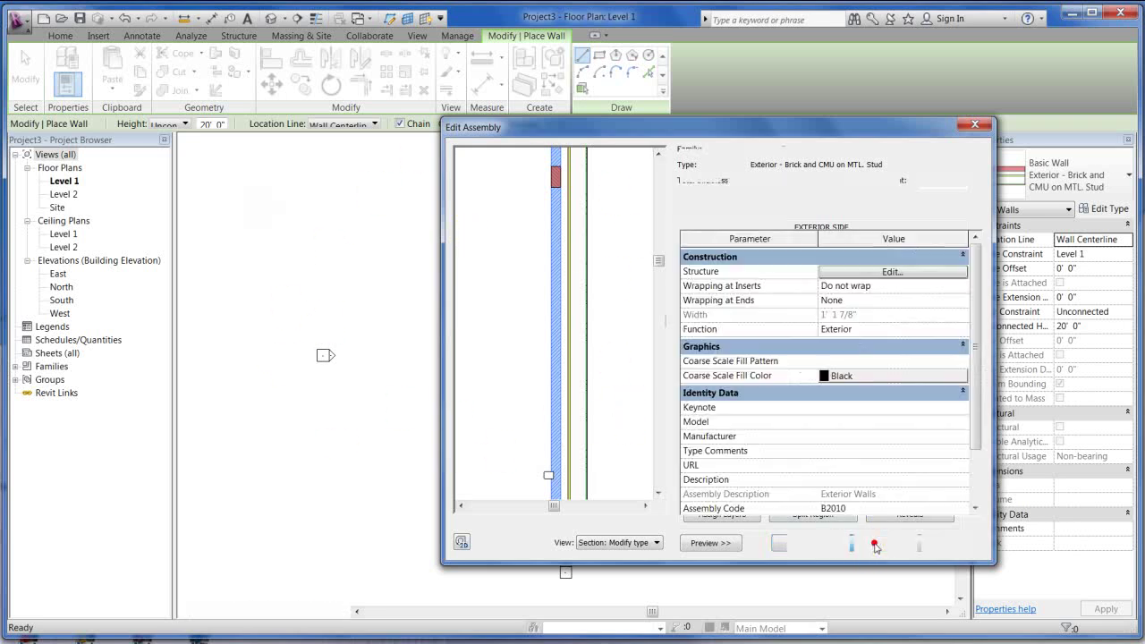
{"action": "left_click", "coordinate": [880, 542]}
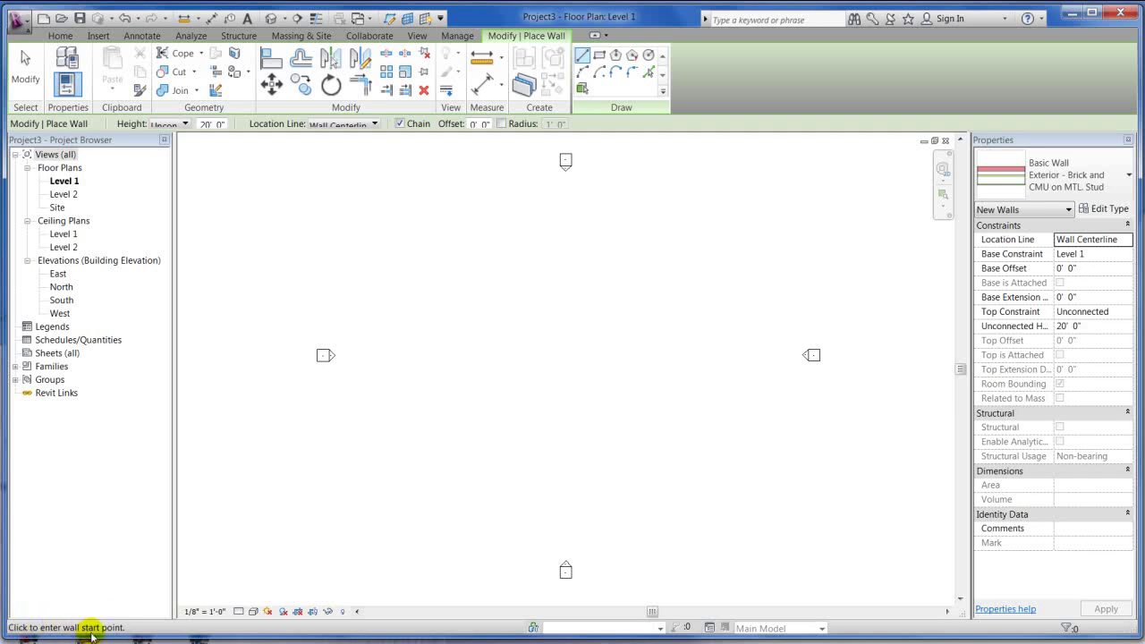
- Draw one horizontal brick-and-CMU wall across the Level 1 plan and zoom in on it
{"action": "left_click", "coordinate": [418, 260]}
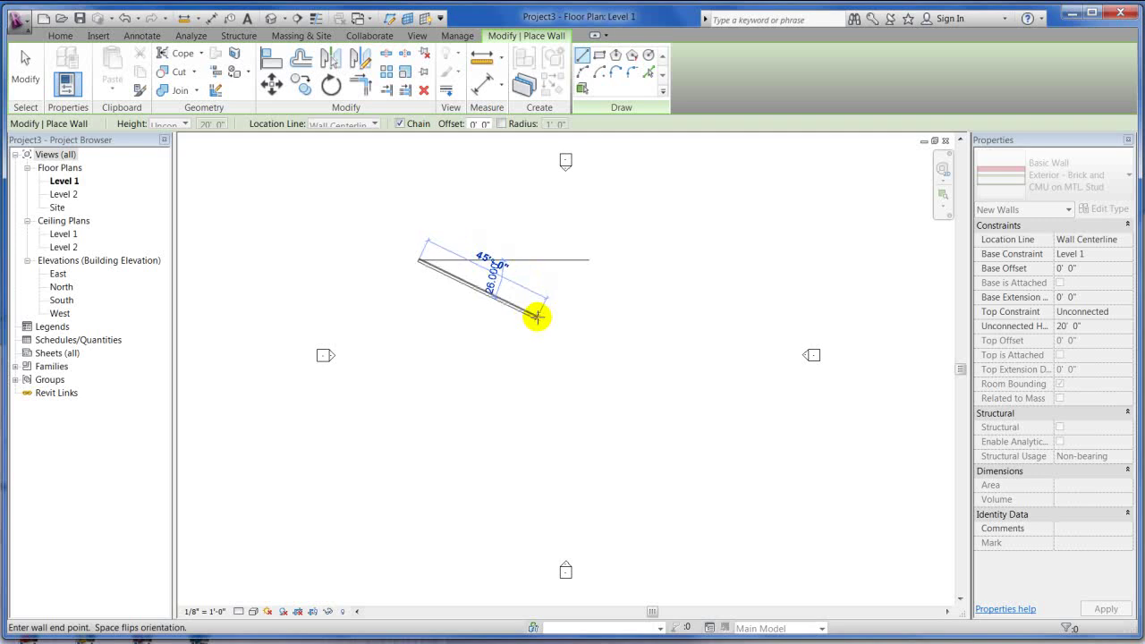
{"action": "key", "text": "Escape"}
{"action": "key", "text": "Escape"}
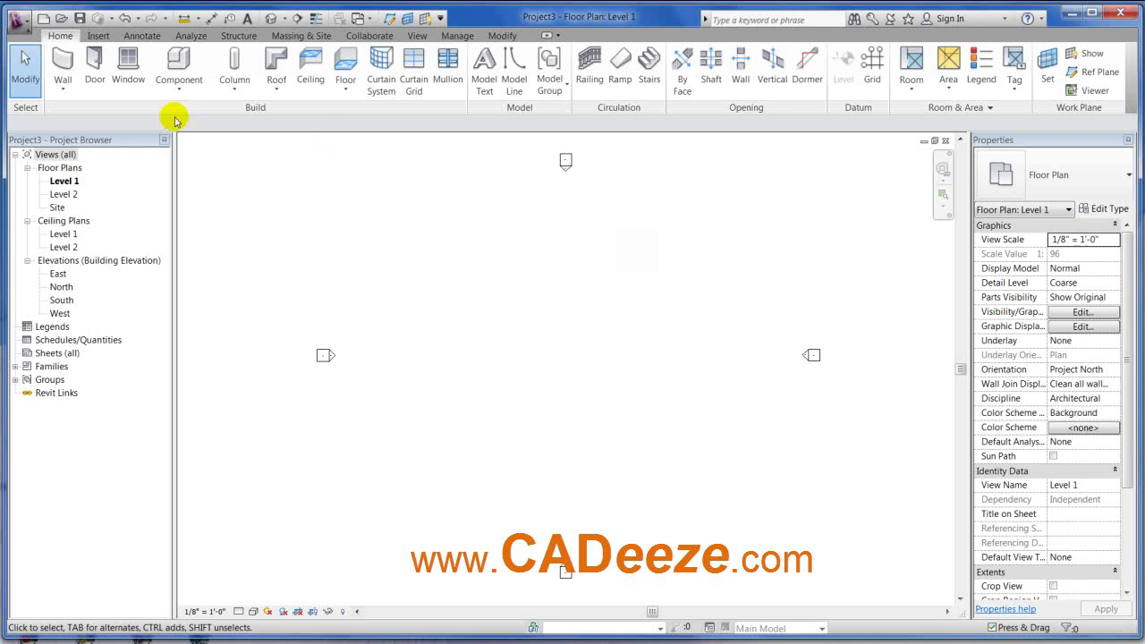
{"action": "left_click", "coordinate": [63, 65]}
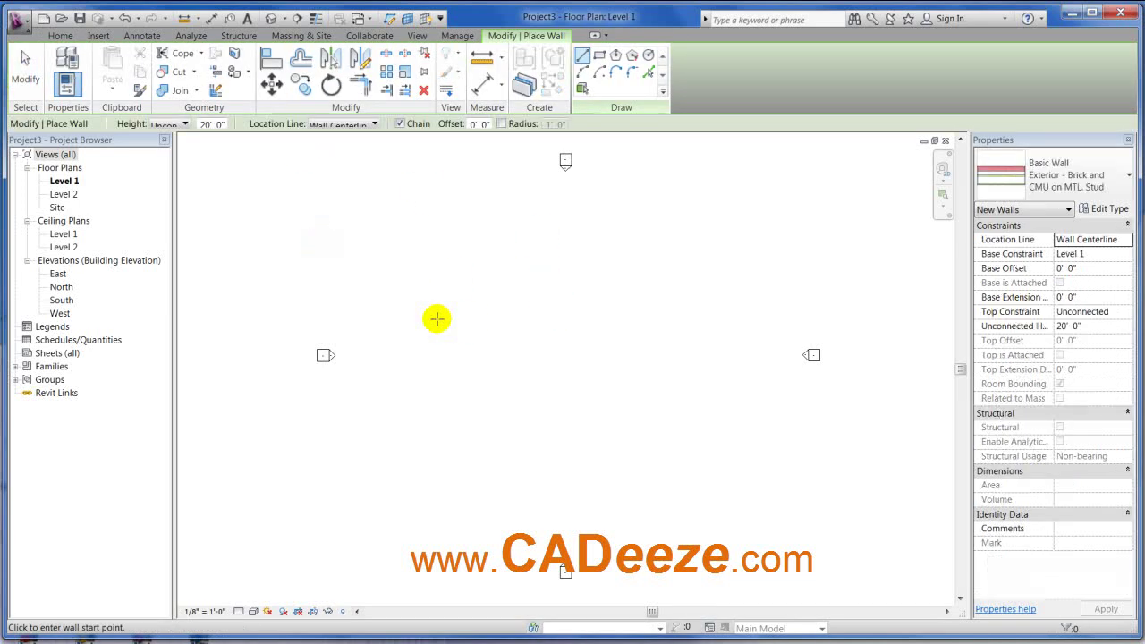
{"action": "left_click", "coordinate": [420, 293]}
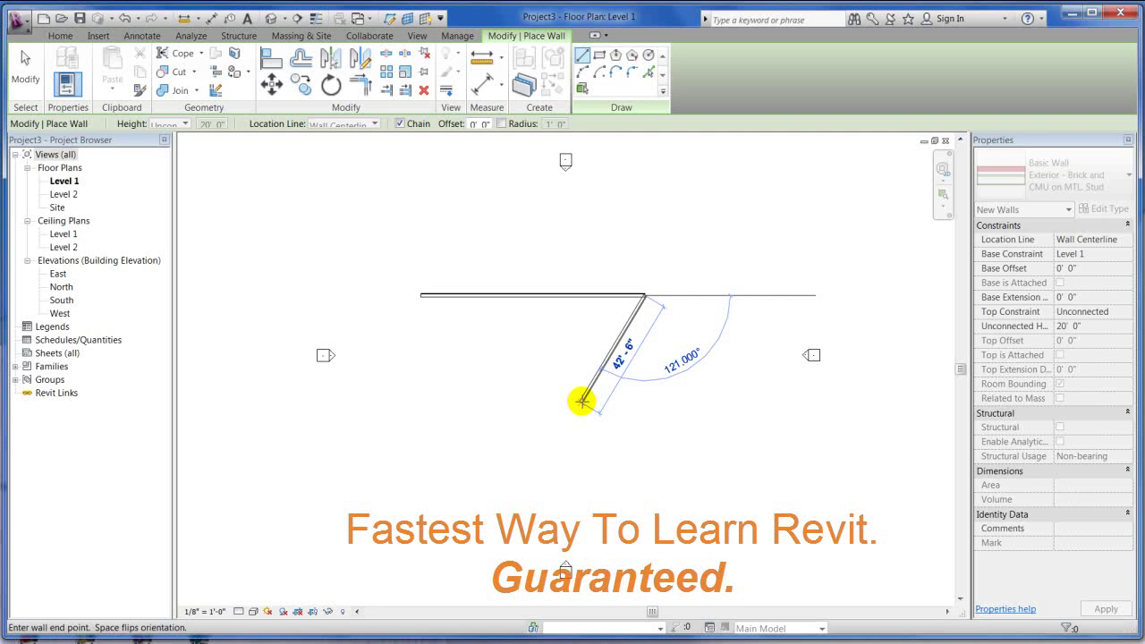
{"action": "key", "text": "Escape"}
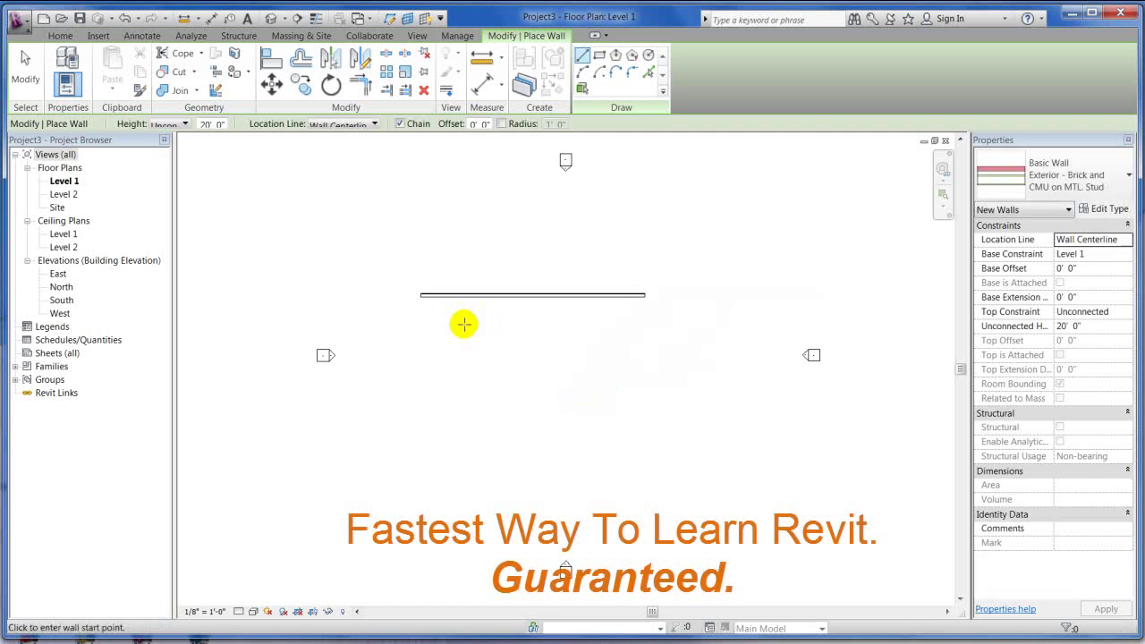
{"action": "scroll", "coordinate": [448, 295], "scroll_direction": "up", "scroll_amount": 5}
{"action": "scroll", "coordinate": [447, 296], "scroll_direction": "up", "scroll_amount": 2}
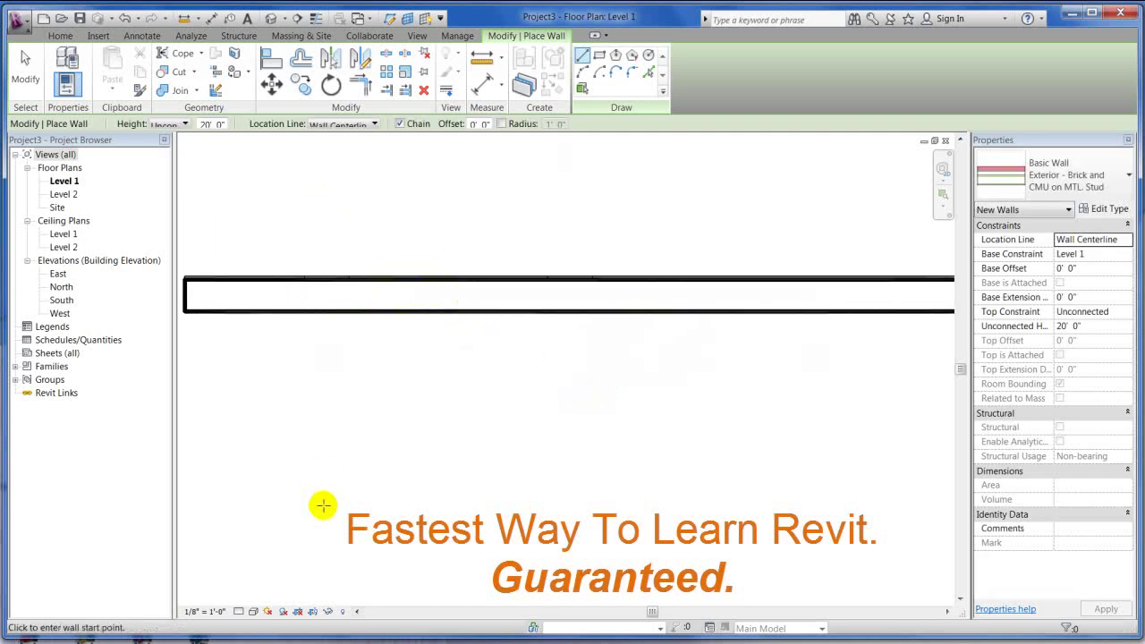
- Set the Level 1 plan's detail level to Medium so the wall's hatched layers show
{"action": "left_click", "coordinate": [239, 611]}
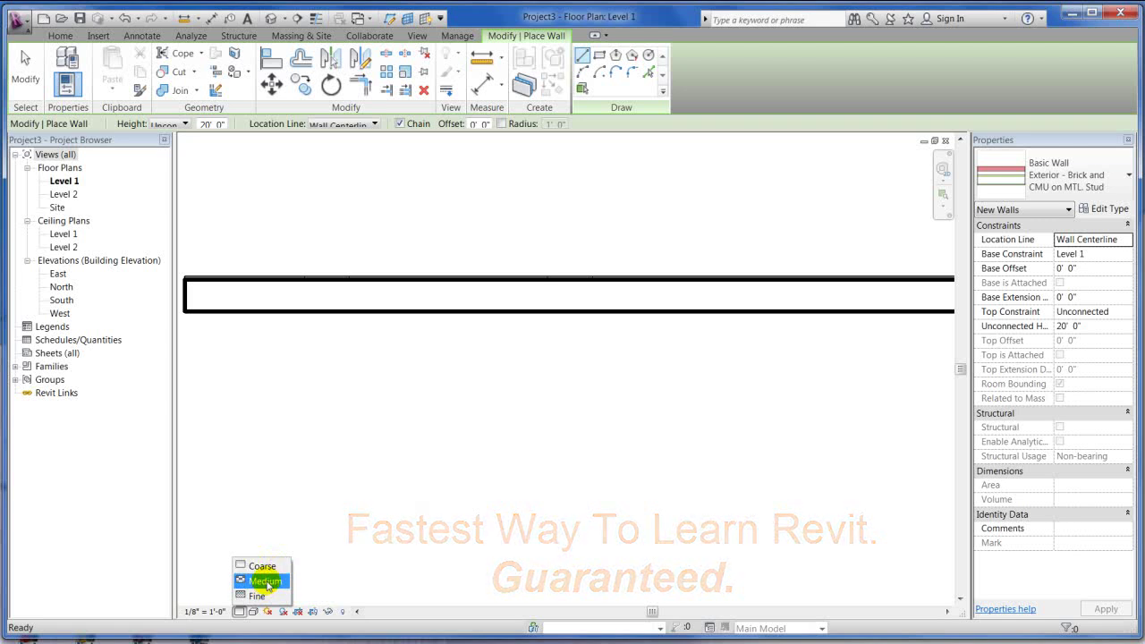
{"action": "left_click", "coordinate": [284, 511]}
{"action": "left_click", "coordinate": [286, 515]}
{"action": "key", "text": "Escape"}
{"action": "key", "text": "Escape"}
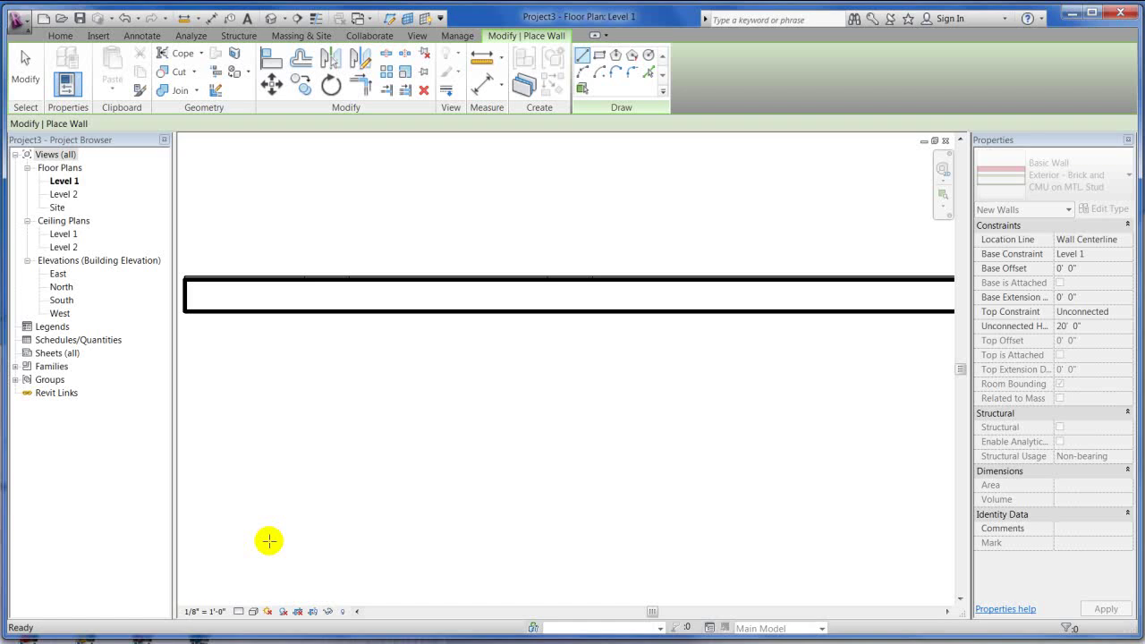
{"action": "left_click", "coordinate": [238, 612]}
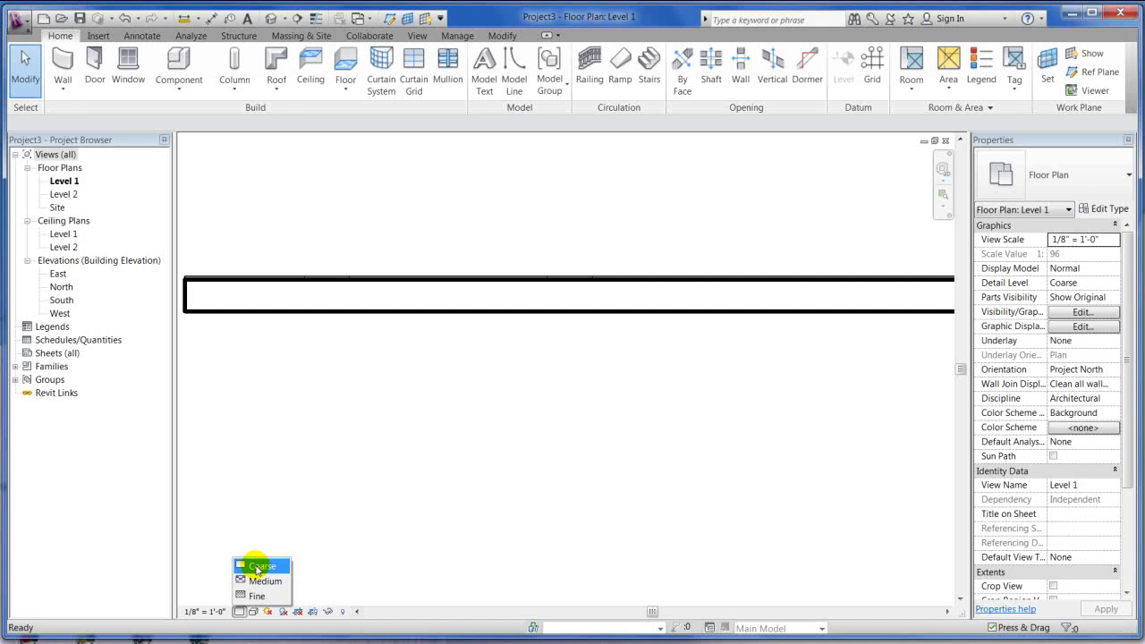
{"action": "left_click", "coordinate": [251, 581]}
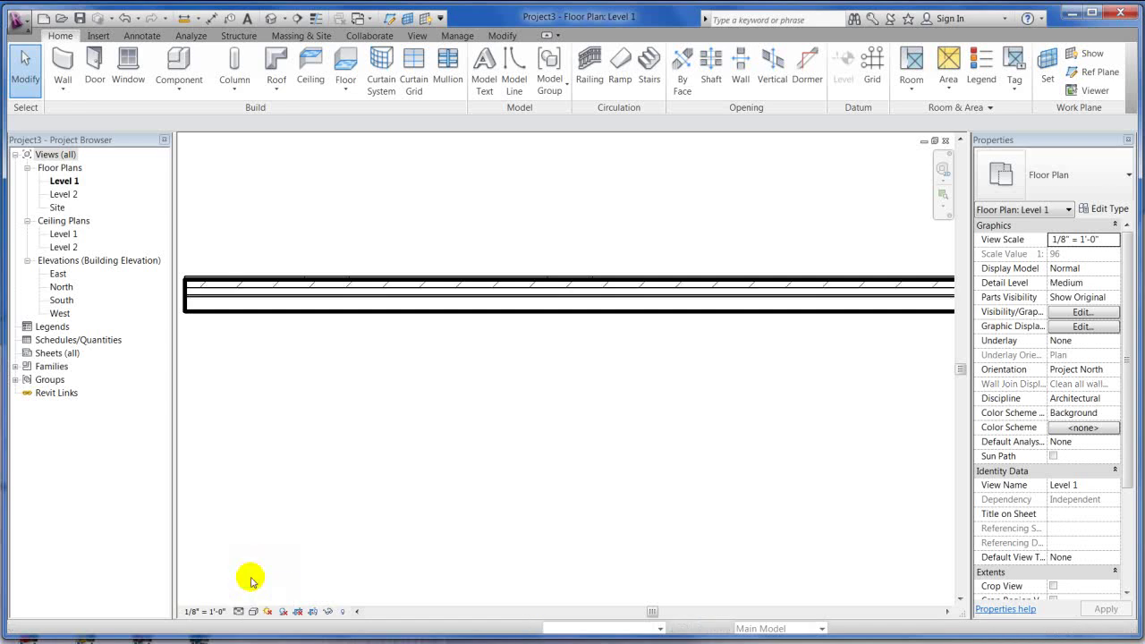
{"action": "scroll", "coordinate": [317, 425], "scroll_direction": "down", "scroll_amount": 1}
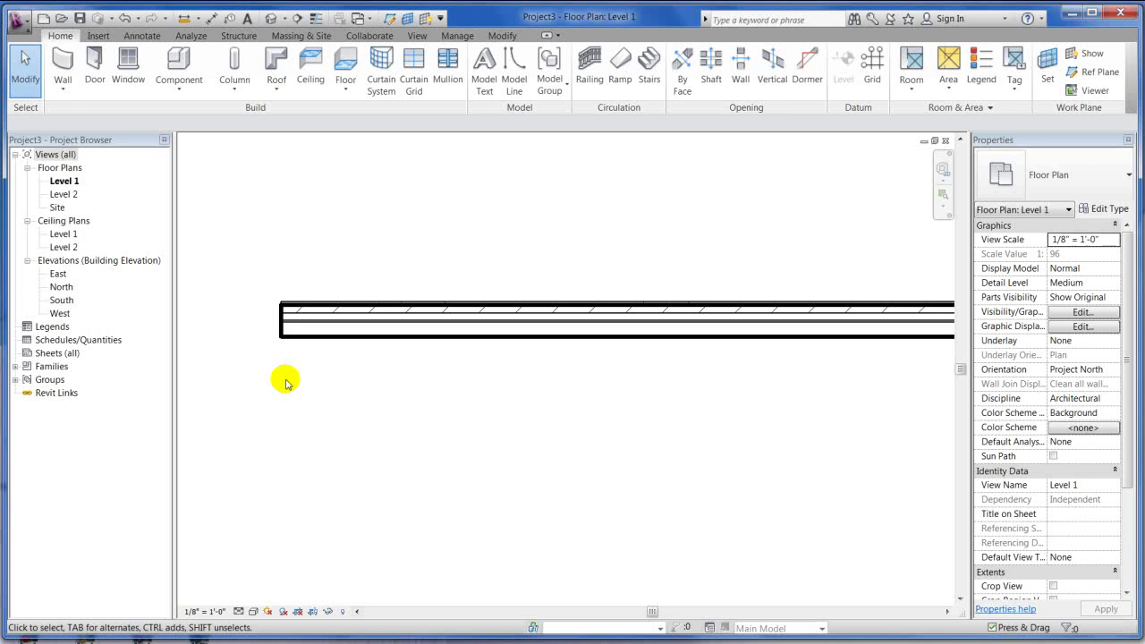
{"action": "scroll", "coordinate": [280, 378], "scroll_direction": "up", "scroll_amount": 4}
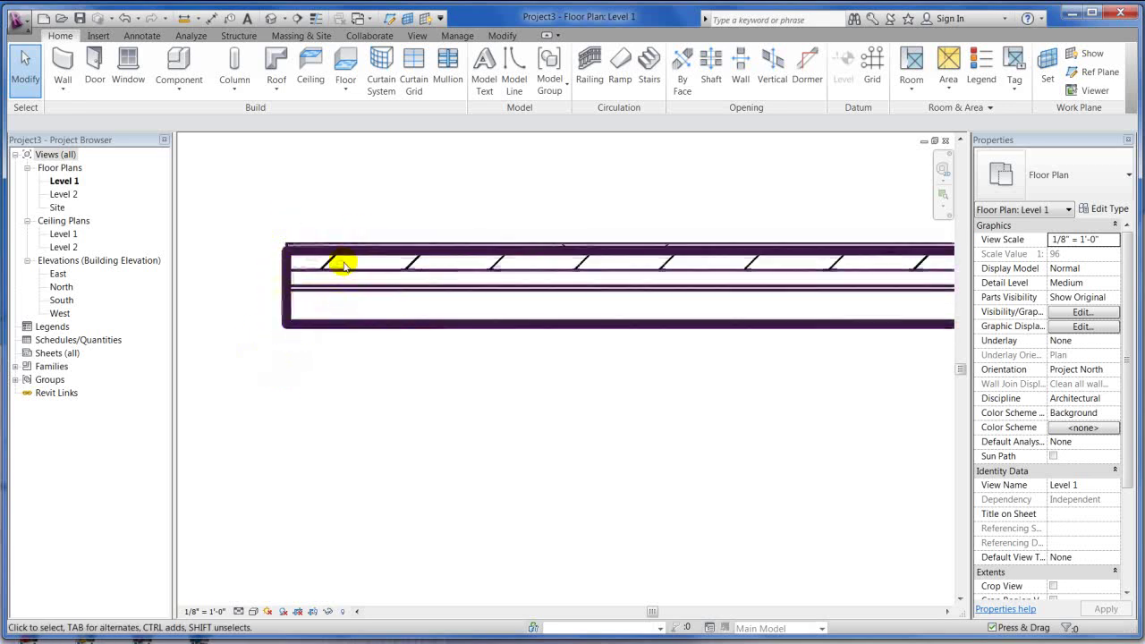
{"action": "scroll", "coordinate": [331, 355], "scroll_direction": "down", "scroll_amount": 5}
{"action": "scroll", "coordinate": [334, 356], "scroll_direction": "down", "scroll_amount": 1}
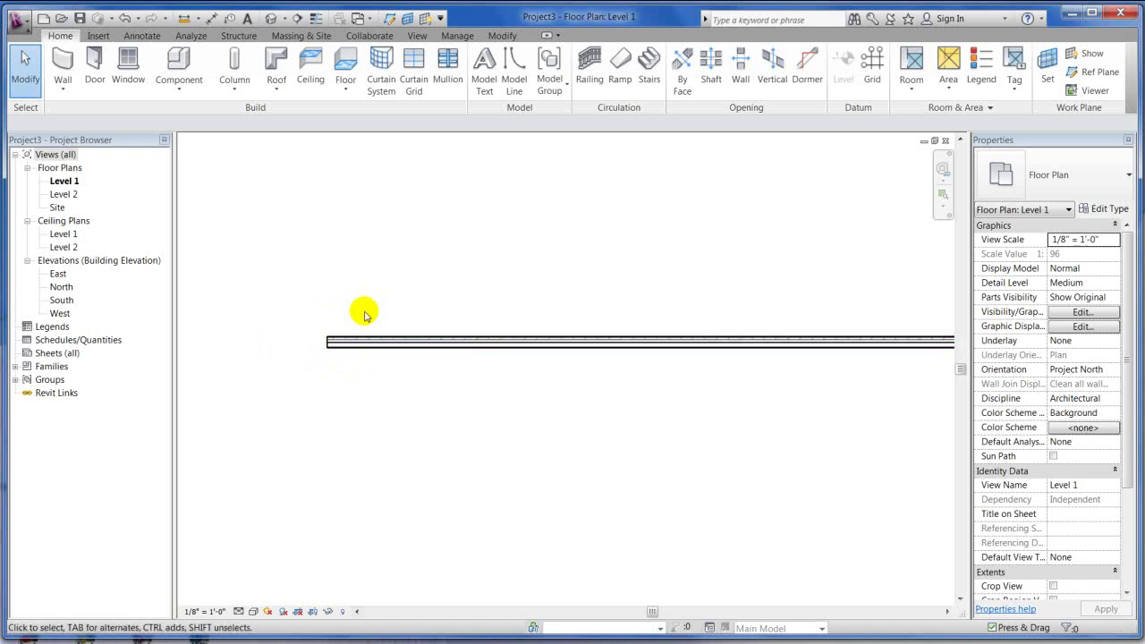
{"action": "scroll", "coordinate": [345, 367], "scroll_direction": "up", "scroll_amount": 4}
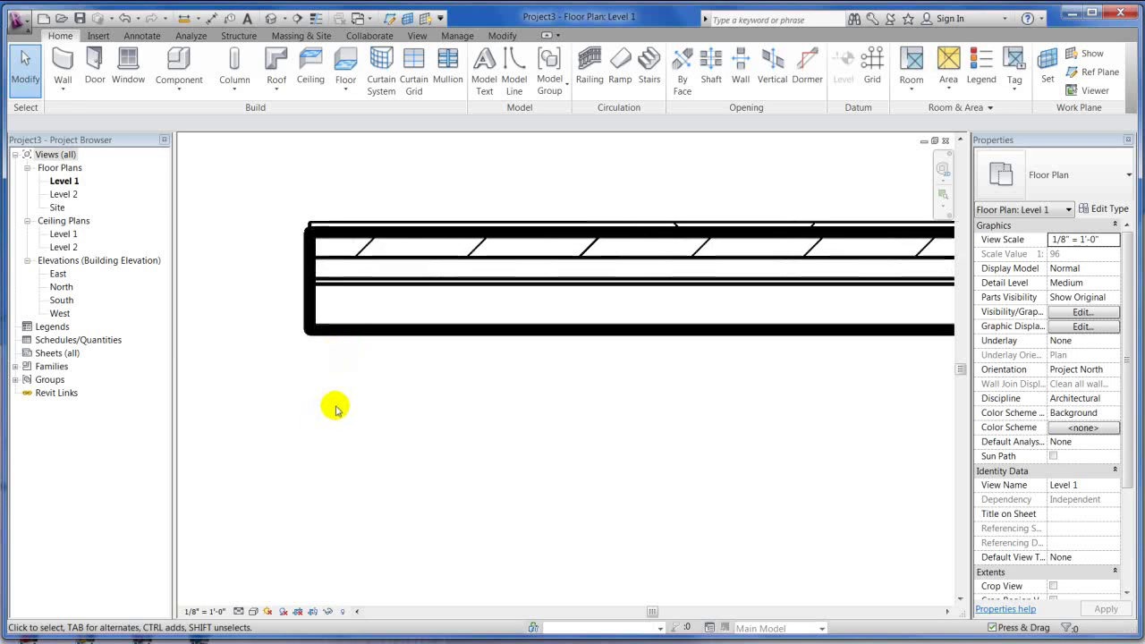
{"action": "scroll", "coordinate": [333, 366], "scroll_direction": "down", "scroll_amount": 4}
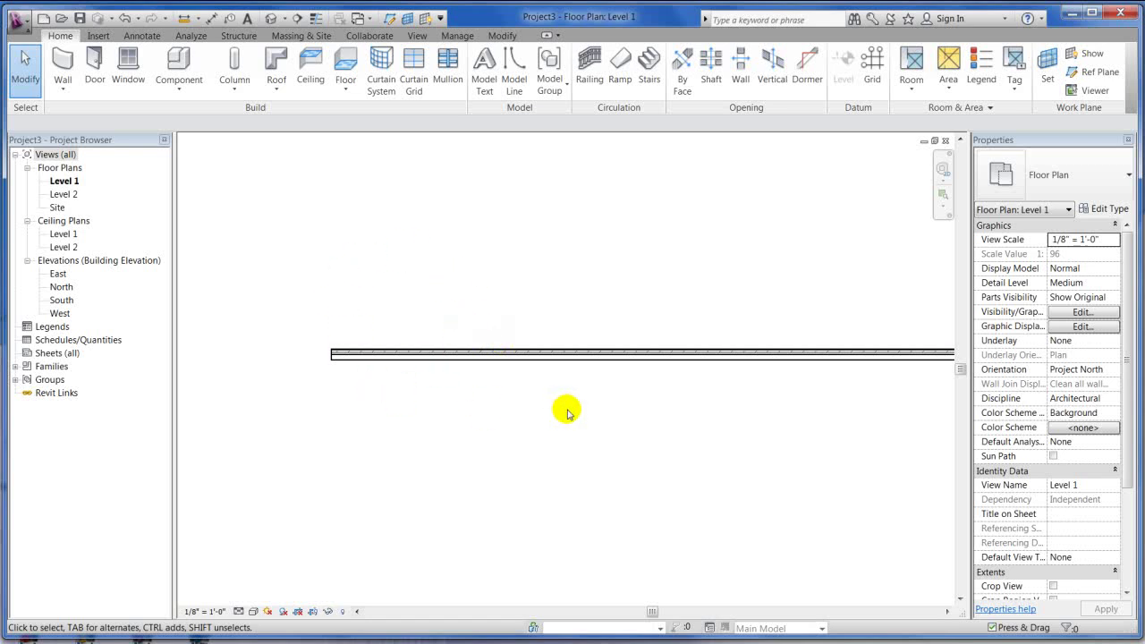
{"action": "middle_click_drag", "start_coordinate": [400, 414], "coordinate": [612, 365]}
{"action": "scroll", "coordinate": [329, 302], "scroll_direction": "up", "scroll_amount": 5}
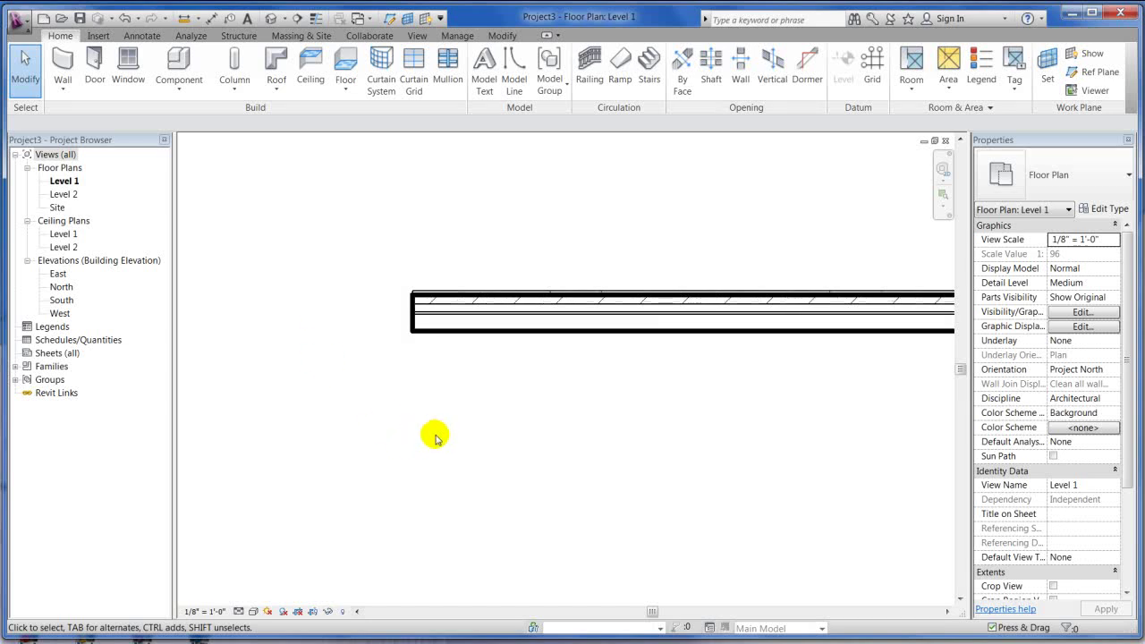
{"action": "scroll", "coordinate": [511, 316], "scroll_direction": "up", "scroll_amount": 2}
{"action": "scroll", "coordinate": [501, 300], "scroll_direction": "up", "scroll_amount": 2}
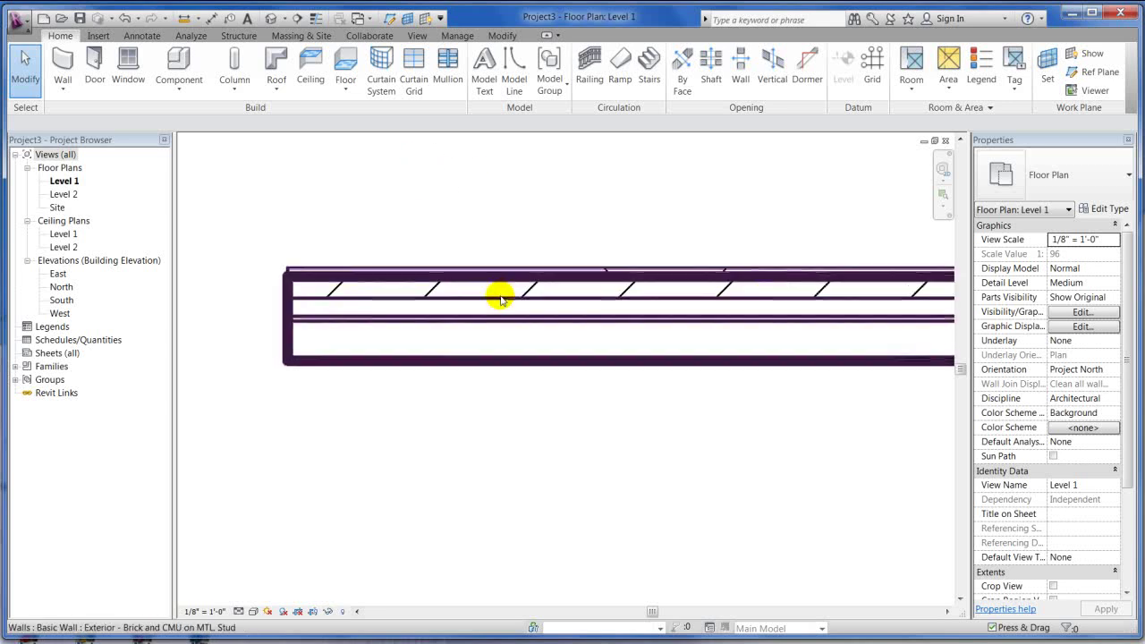
- Turn off Thin Lines so walls show thick weights, and frame the whole 76' 6" wall
{"action": "scroll", "coordinate": [500, 300], "scroll_direction": "up", "scroll_amount": 1}
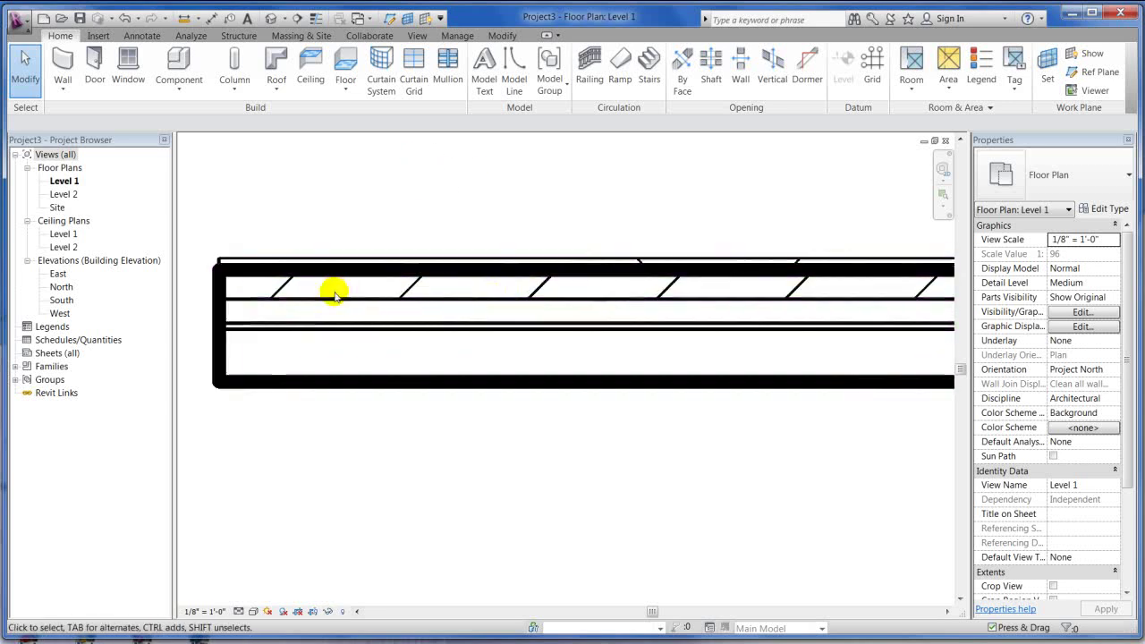
{"action": "left_click", "coordinate": [316, 19]}
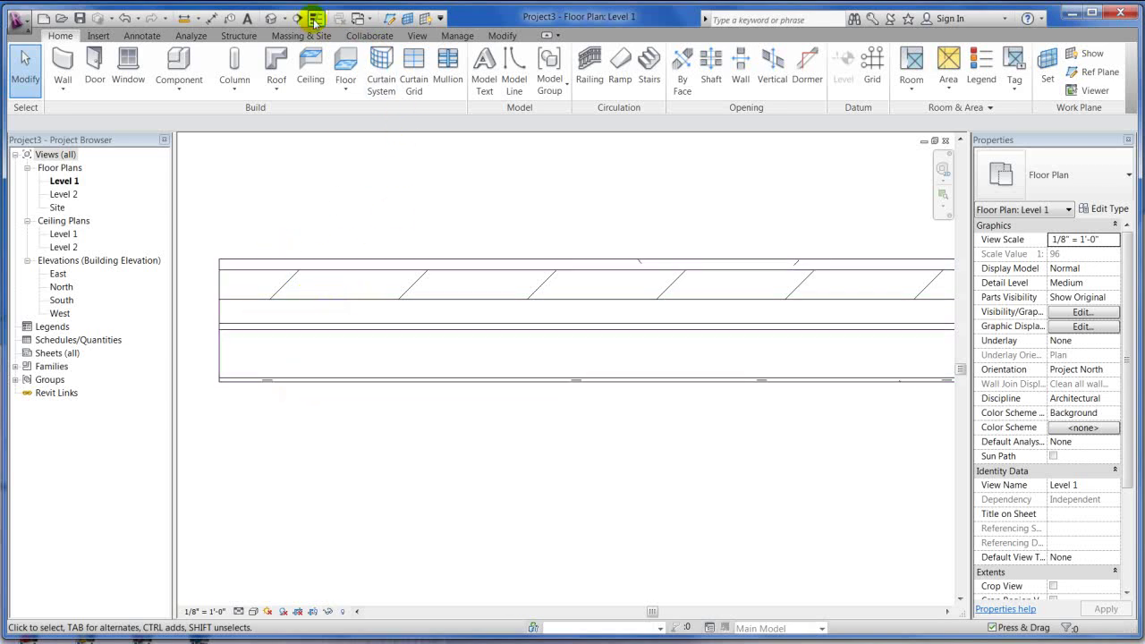
{"action": "scroll", "coordinate": [465, 382], "scroll_direction": "down", "scroll_amount": 2}
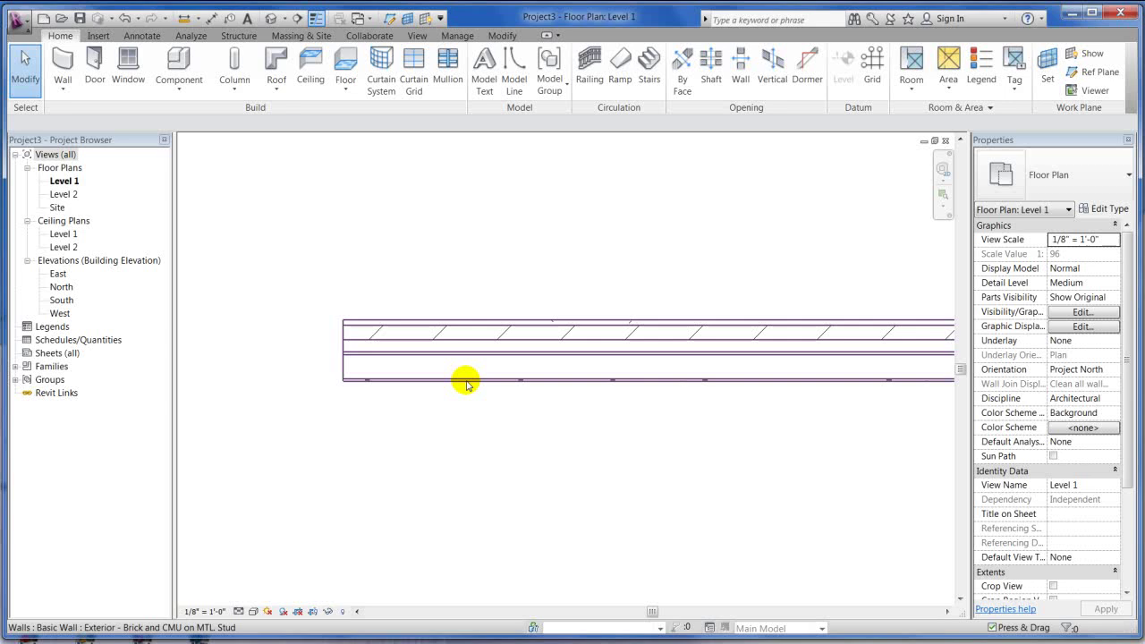
{"action": "scroll", "coordinate": [492, 383], "scroll_direction": "up", "scroll_amount": 2}
{"action": "middle_click_drag", "start_coordinate": [322, 337], "coordinate": [488, 335]}
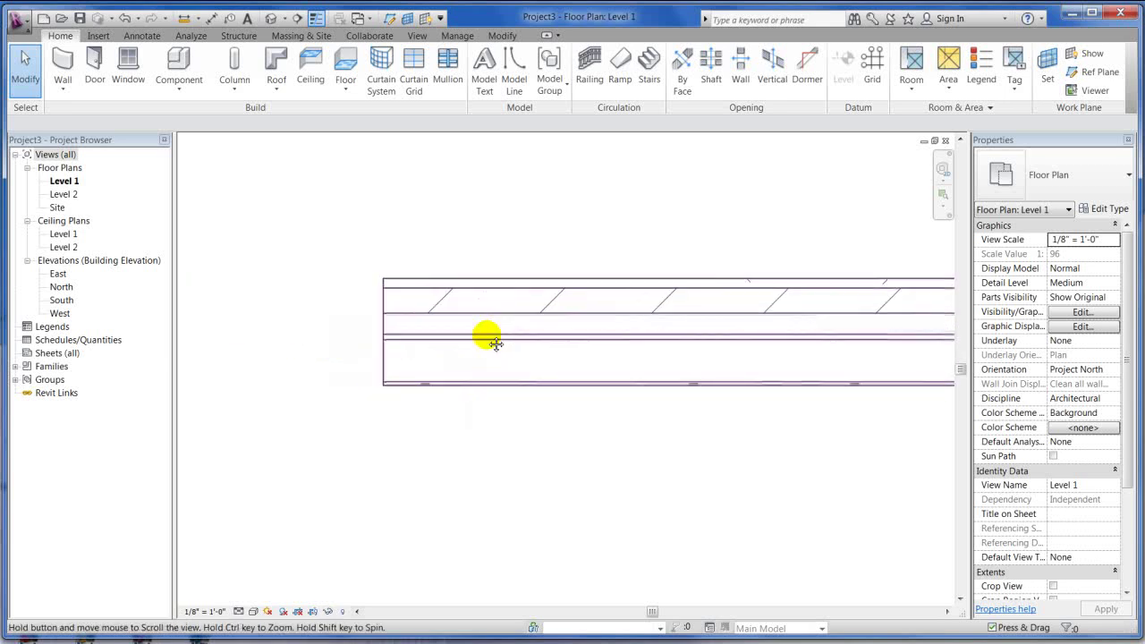
{"action": "left_click", "coordinate": [315, 20]}
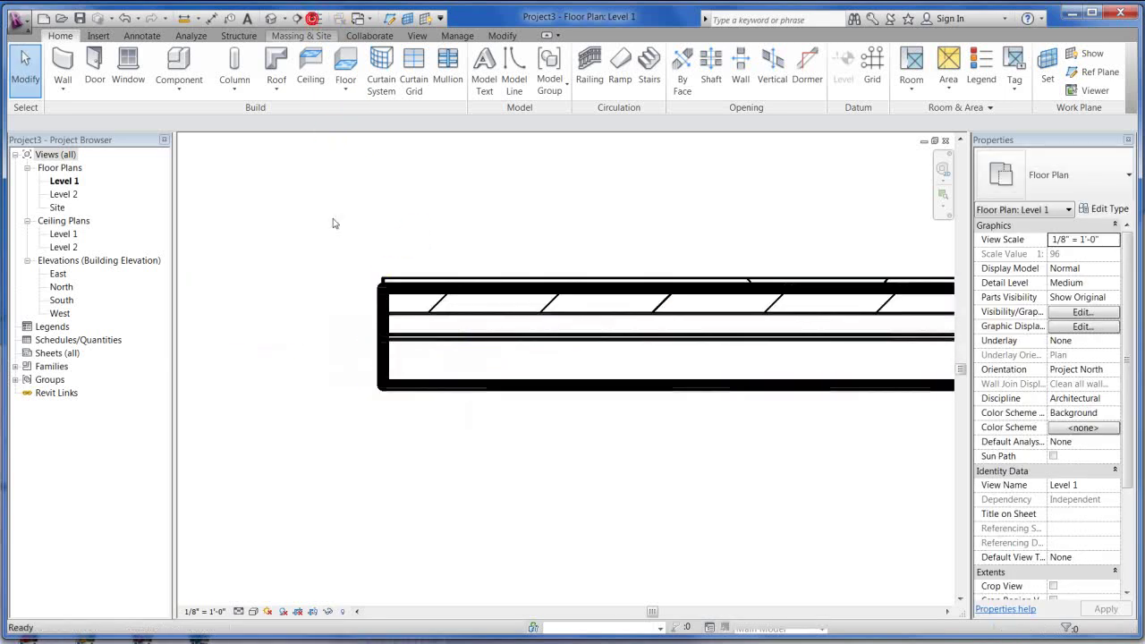
{"action": "scroll", "coordinate": [426, 346], "scroll_direction": "down", "scroll_amount": 8}
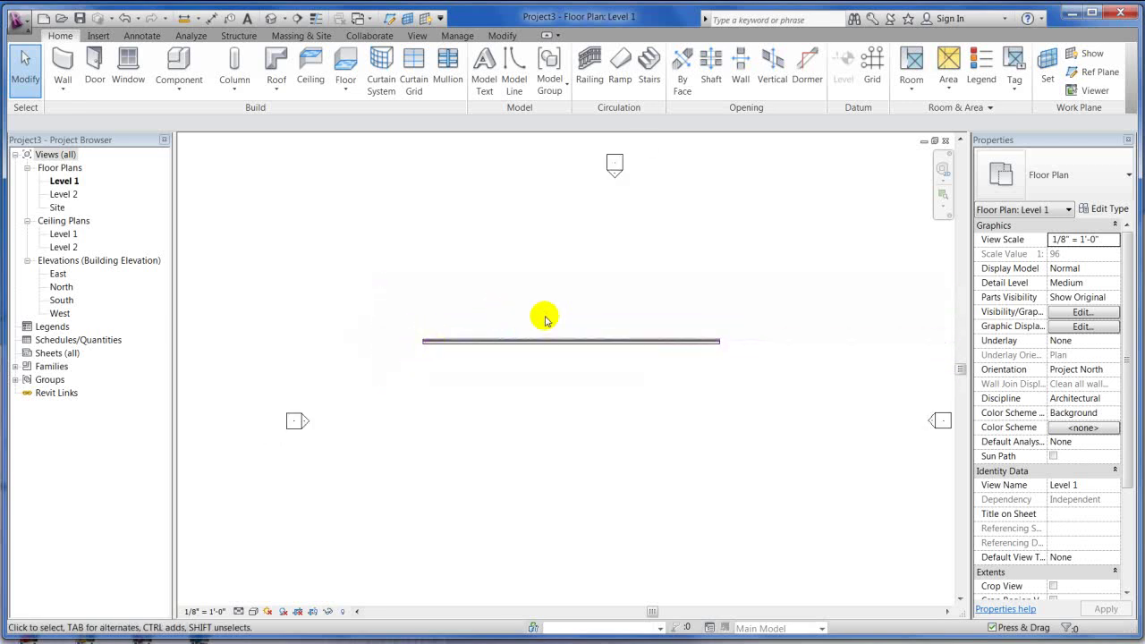
{"action": "scroll", "coordinate": [544, 314], "scroll_direction": "up", "scroll_amount": 3}
- Select the 76' 6" long wall and delete it
{"action": "left_click", "coordinate": [484, 375]}
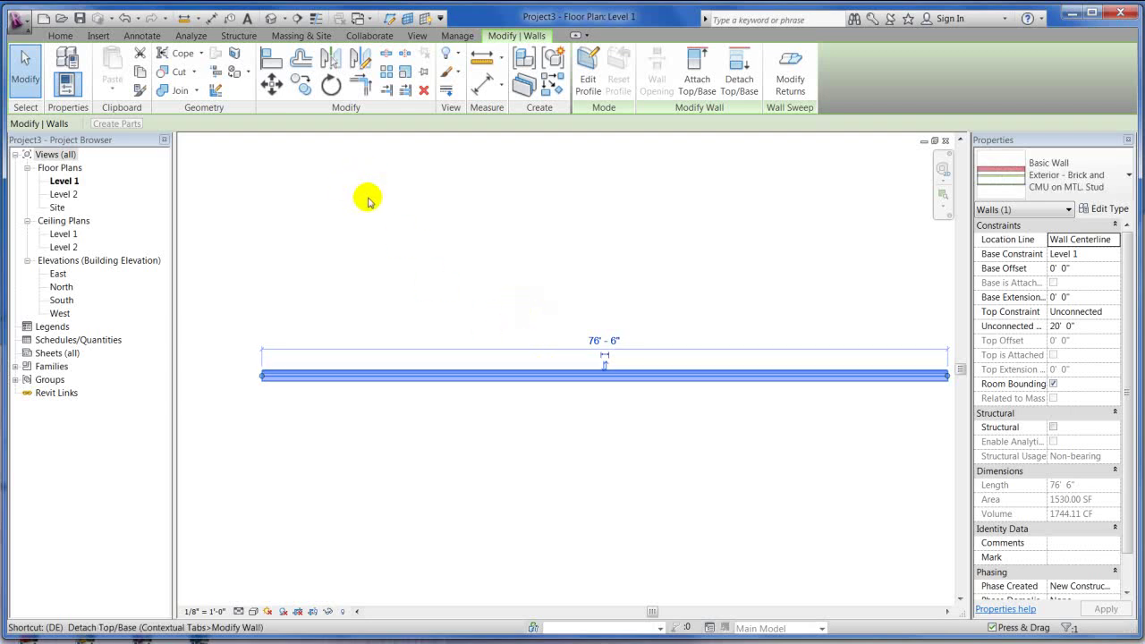
{"action": "key", "text": "d"}
{"action": "left_click", "coordinate": [448, 268]}
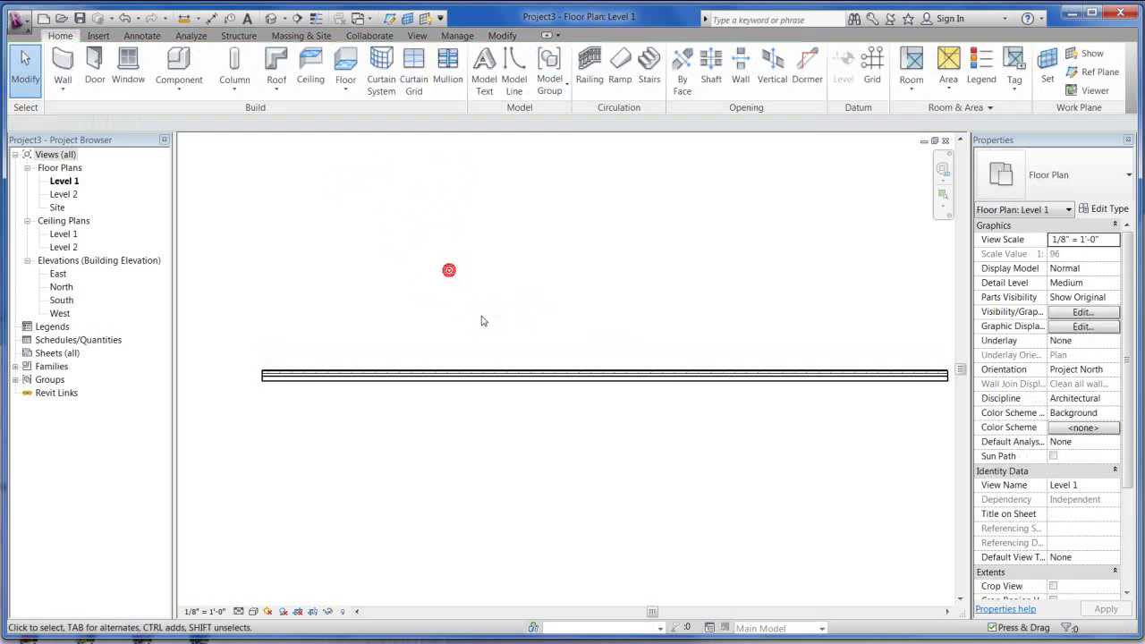
{"action": "scroll", "coordinate": [483, 320], "scroll_direction": "down", "scroll_amount": 3}
{"action": "left_click", "coordinate": [511, 336]}
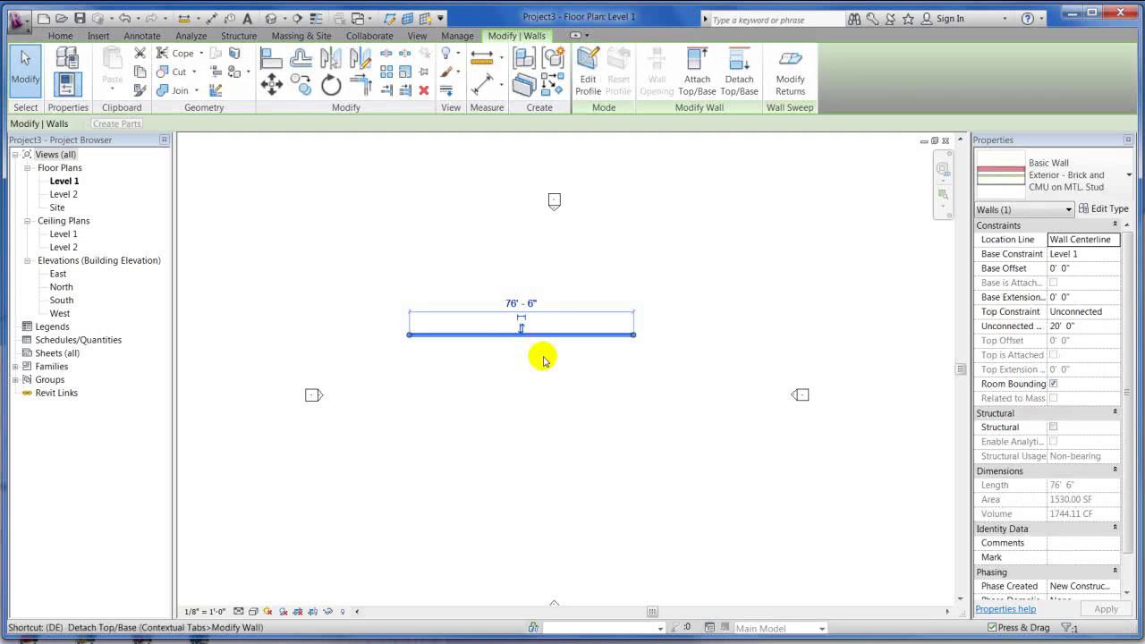
{"action": "left_click", "coordinate": [423, 91]}
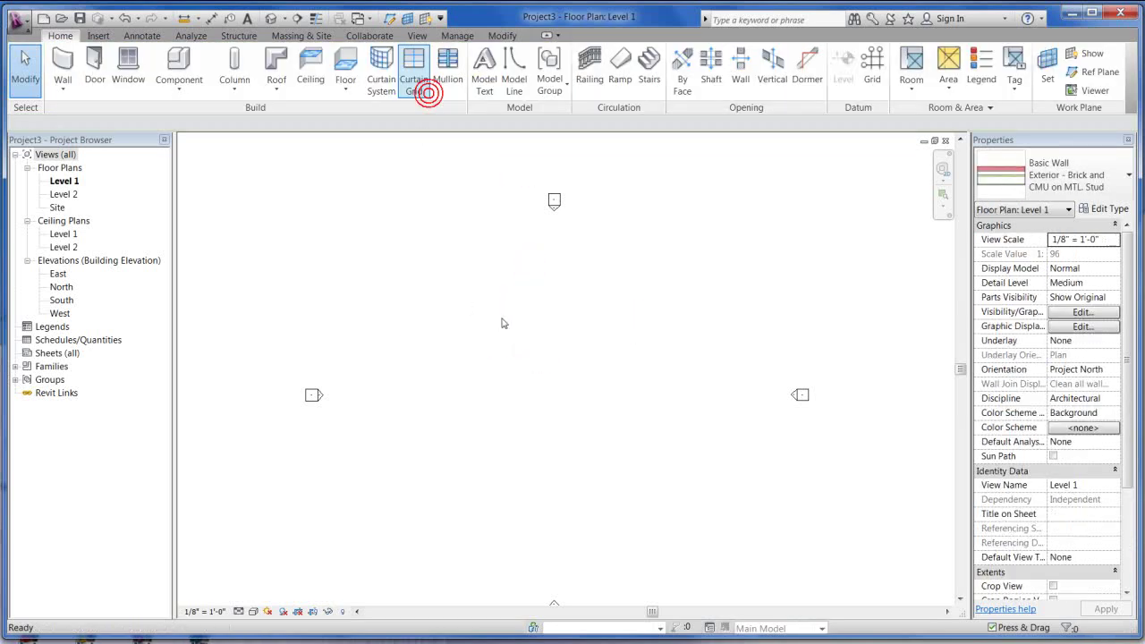
{"action": "scroll", "coordinate": [536, 337], "scroll_direction": "up", "scroll_amount": 2}
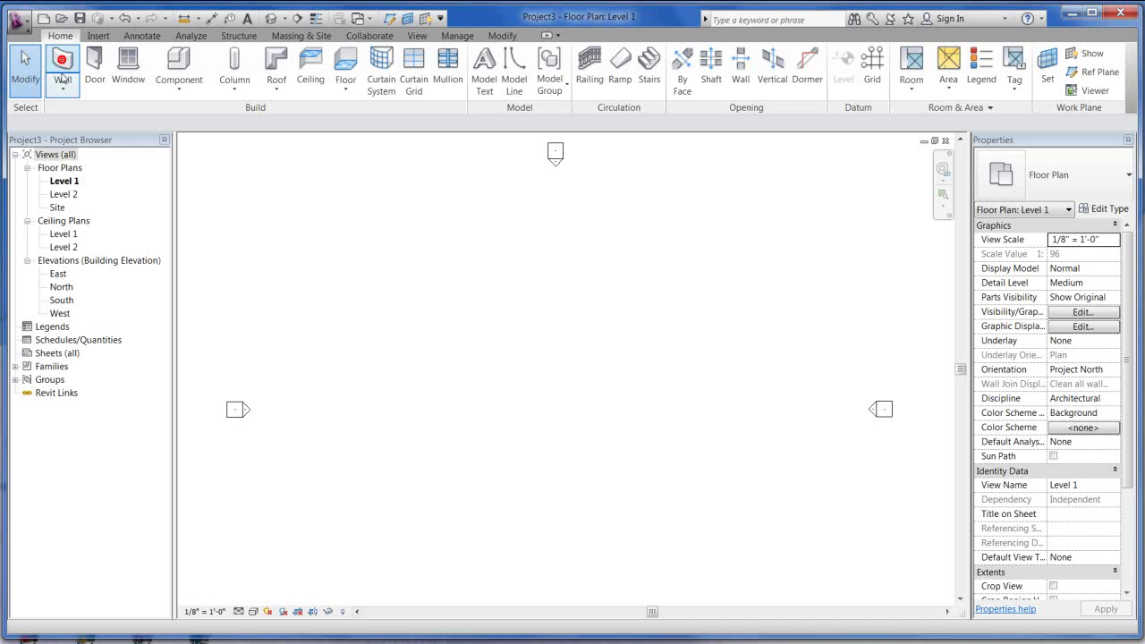
- Draw a new horizontal brick-and-CMU wall 30' long from a picked start point
{"action": "left_click", "coordinate": [59, 63]}
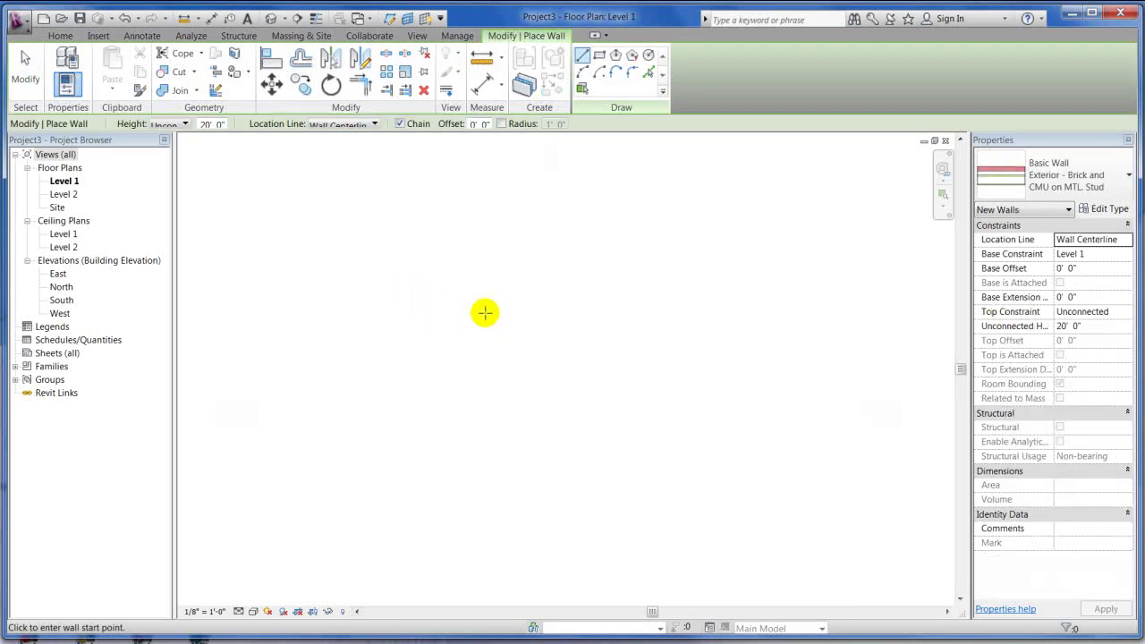
{"action": "left_click", "coordinate": [378, 303]}
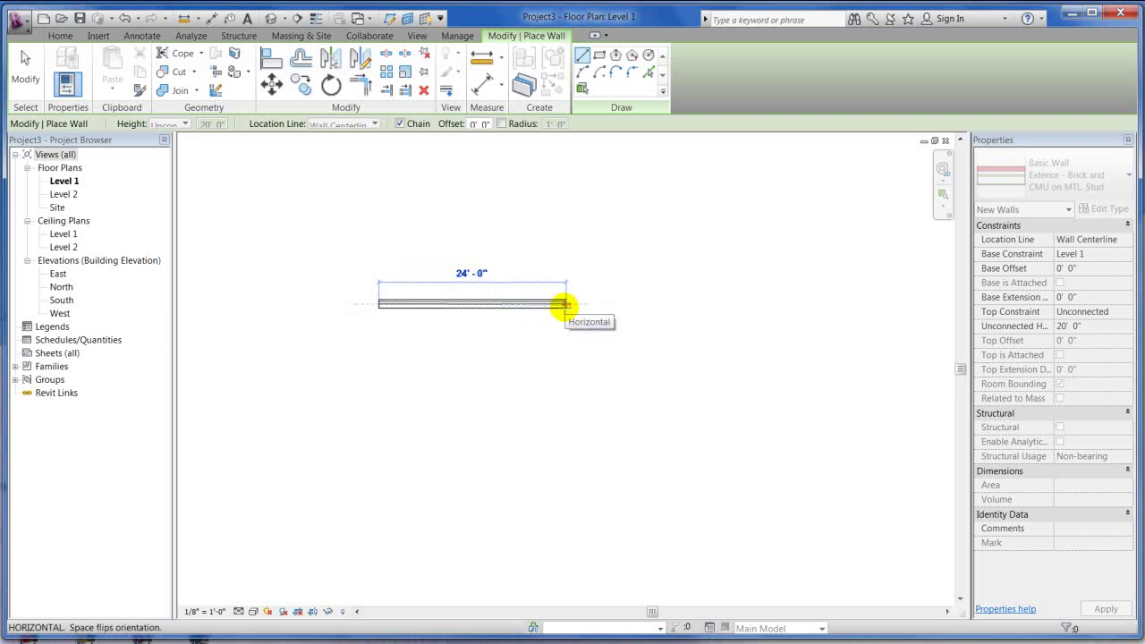
{"action": "type", "text": "30"}
{"action": "key", "text": "Return"}
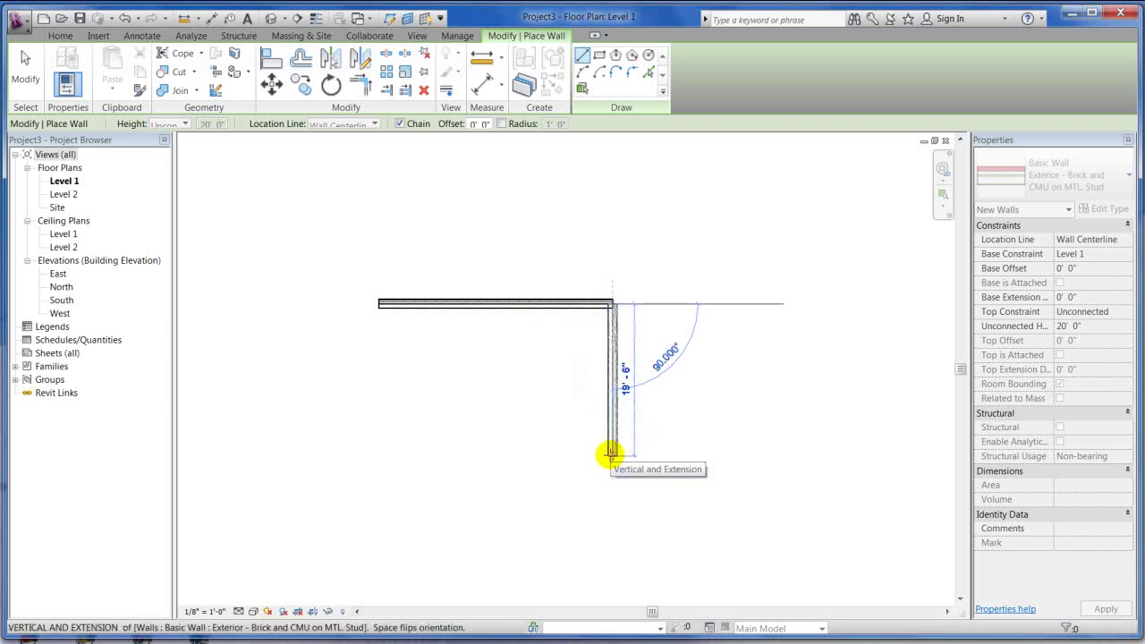
- Enter a 250 length for the vertical wall, then stop drawing and delete that overlong wall
{"action": "type", "text": "250"}
{"action": "key", "text": "Return"}
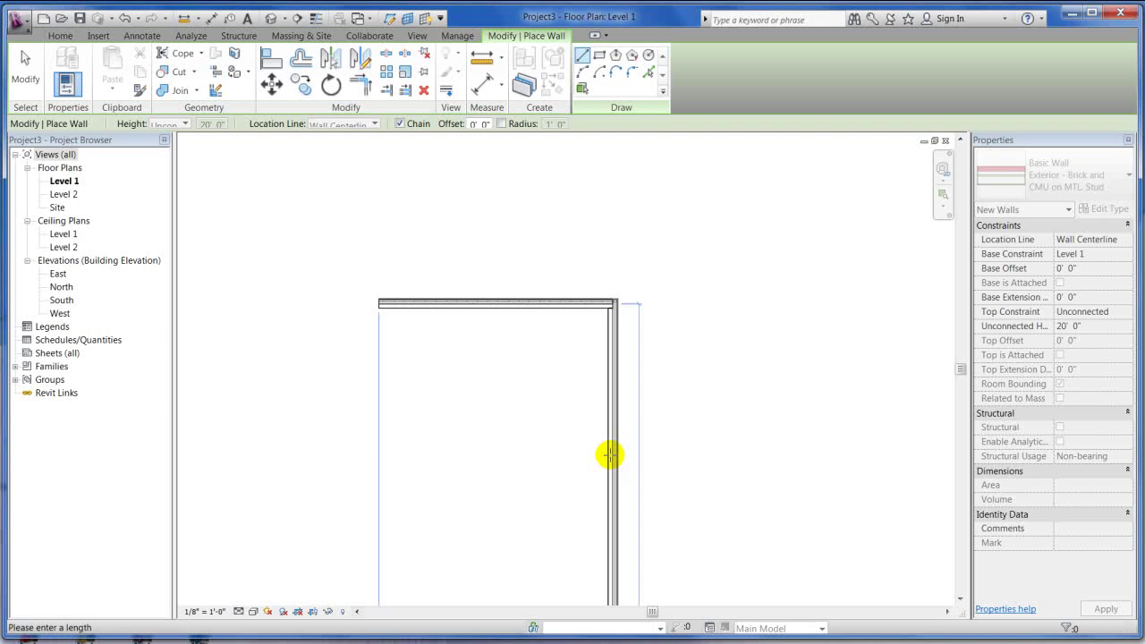
{"action": "scroll", "coordinate": [608, 454], "scroll_direction": "down", "scroll_amount": 2}
{"action": "middle_click_drag", "start_coordinate": [608, 455], "coordinate": [563, 257]}
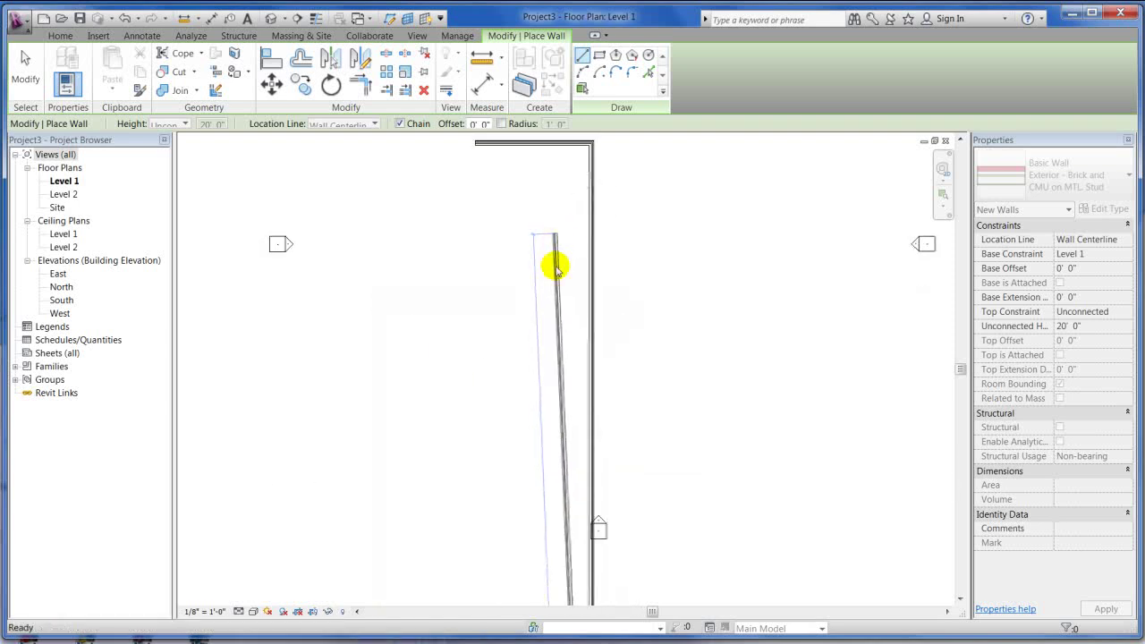
{"action": "left_click", "coordinate": [125, 18]}
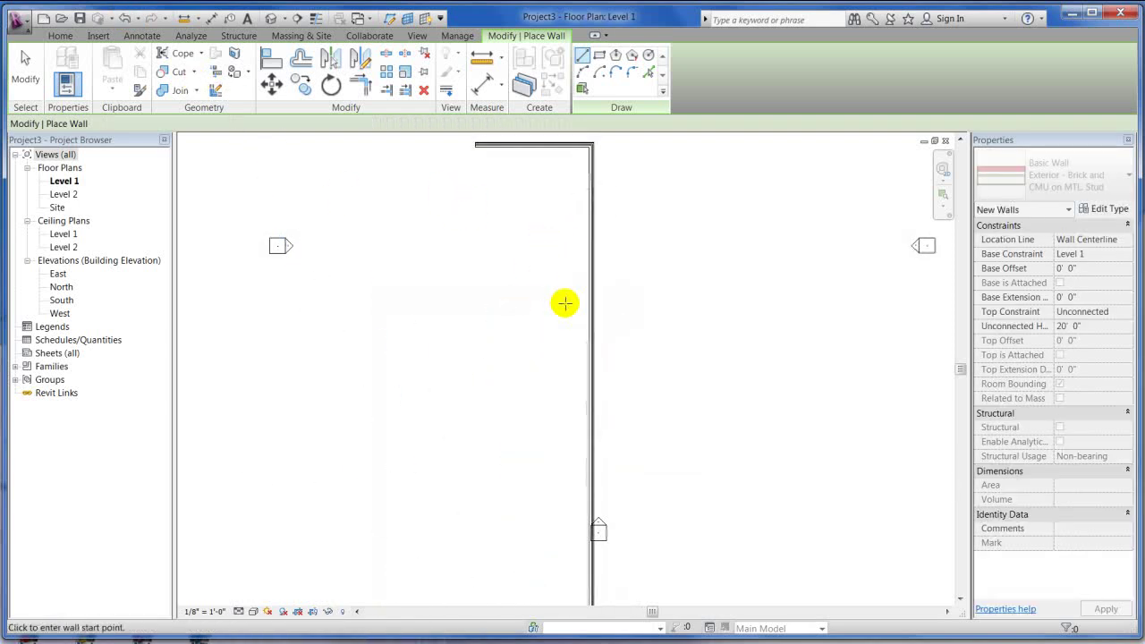
{"action": "key", "text": "Escape"}
{"action": "key", "text": "Escape"}
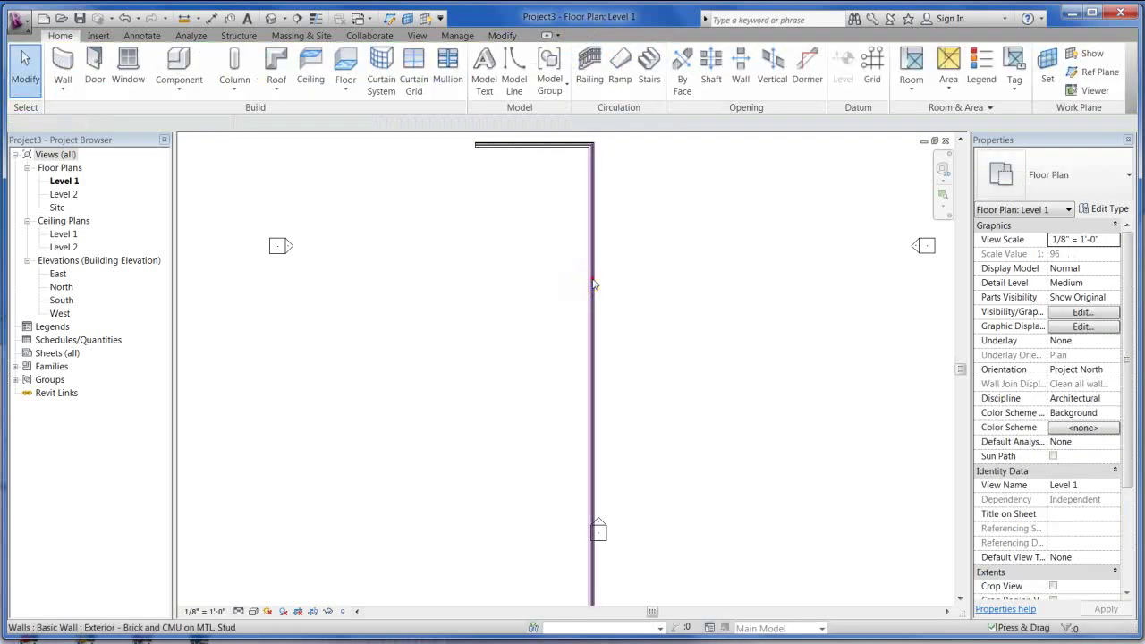
{"action": "left_click", "coordinate": [588, 277]}
{"action": "key", "text": "Delete"}
{"action": "middle_click_drag", "start_coordinate": [584, 144], "coordinate": [579, 235]}
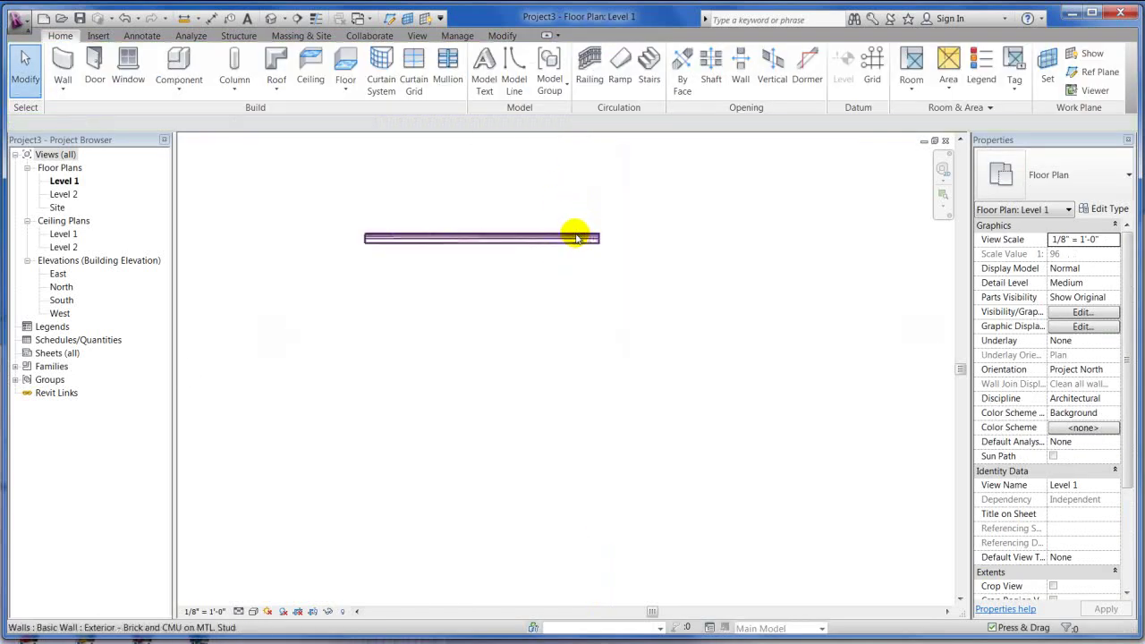
- Restart walls with WA: a 20' right wall, then bottom and left walls closing the rectangle
{"action": "key", "text": "w"}
{"action": "key", "text": "a"}
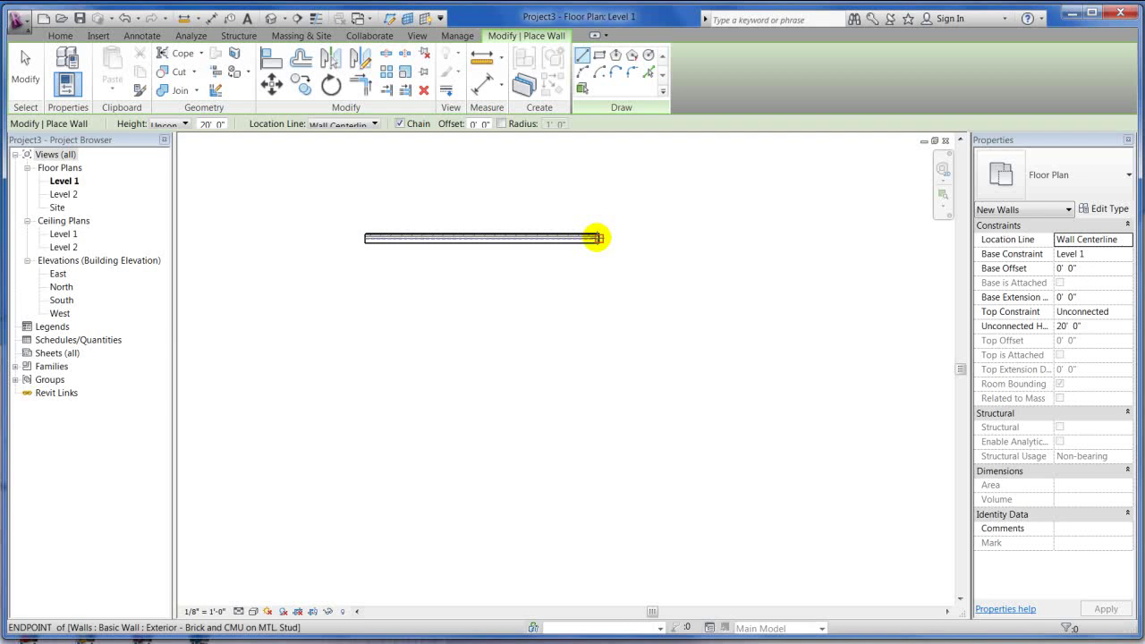
{"action": "left_click", "coordinate": [596, 238]}
{"action": "type", "text": "20"}
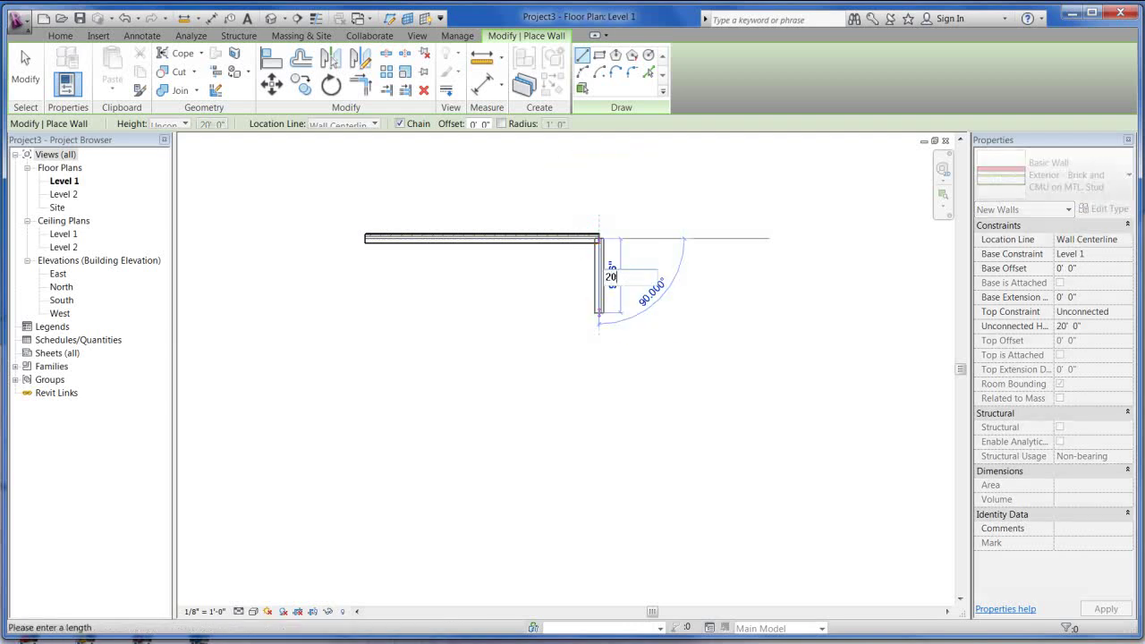
{"action": "key", "text": "Return"}
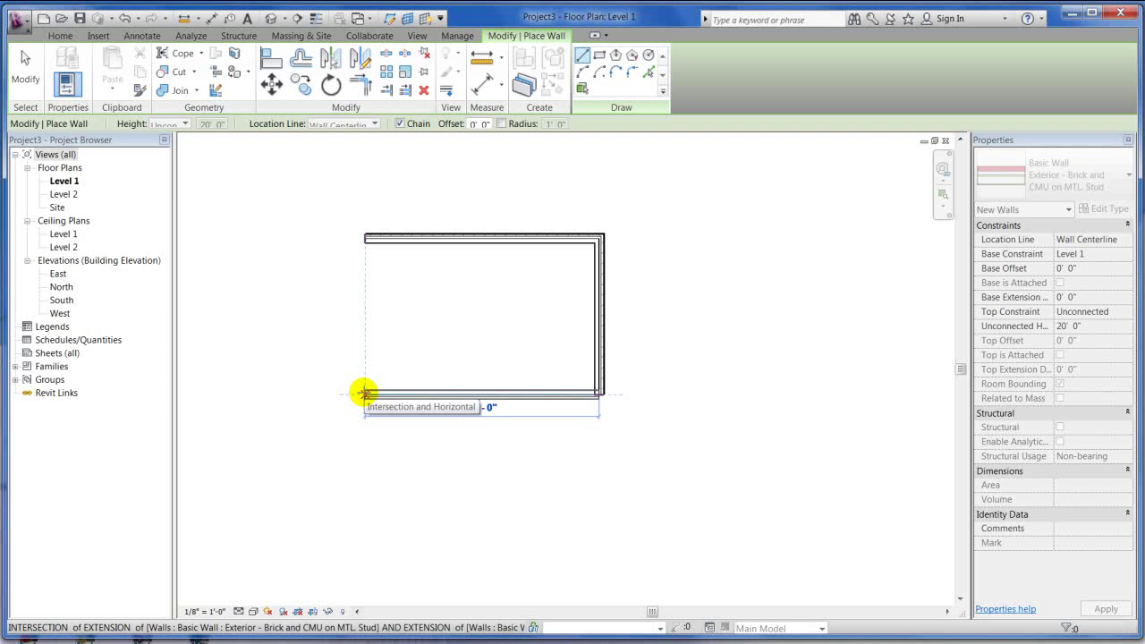
{"action": "left_click", "coordinate": [364, 392]}
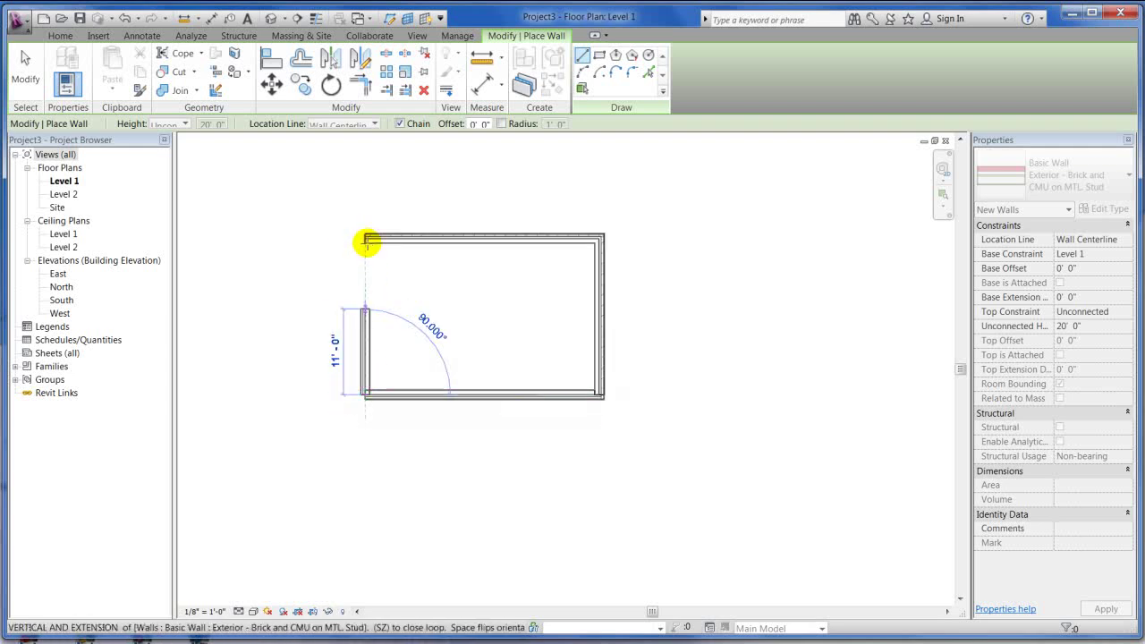
{"action": "left_click", "coordinate": [367, 240]}
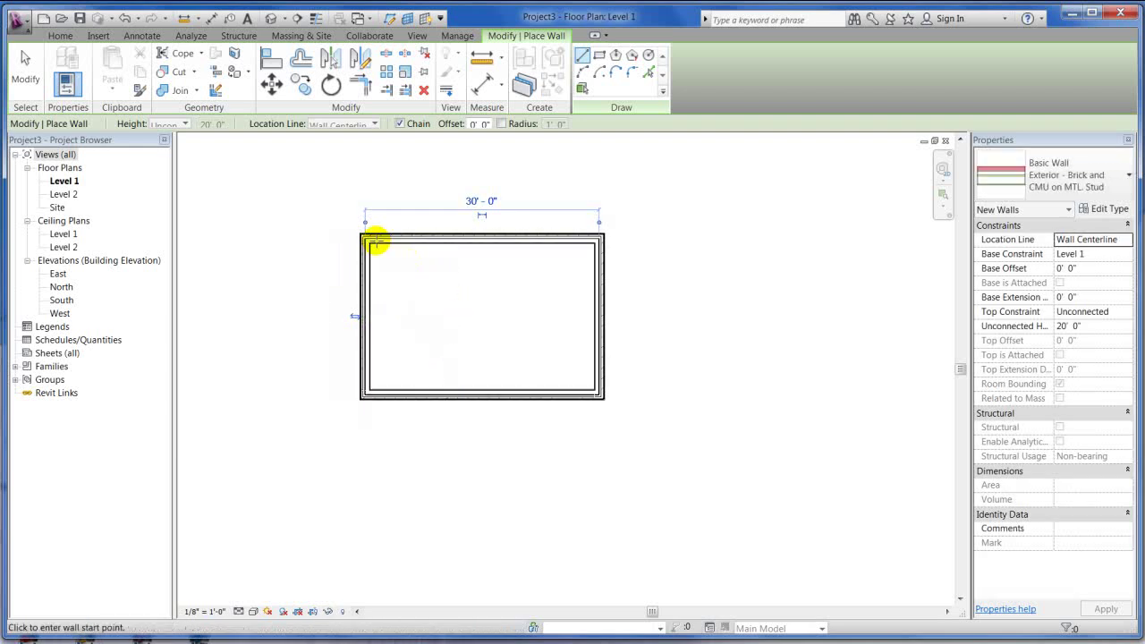
{"action": "key", "text": "Escape"}
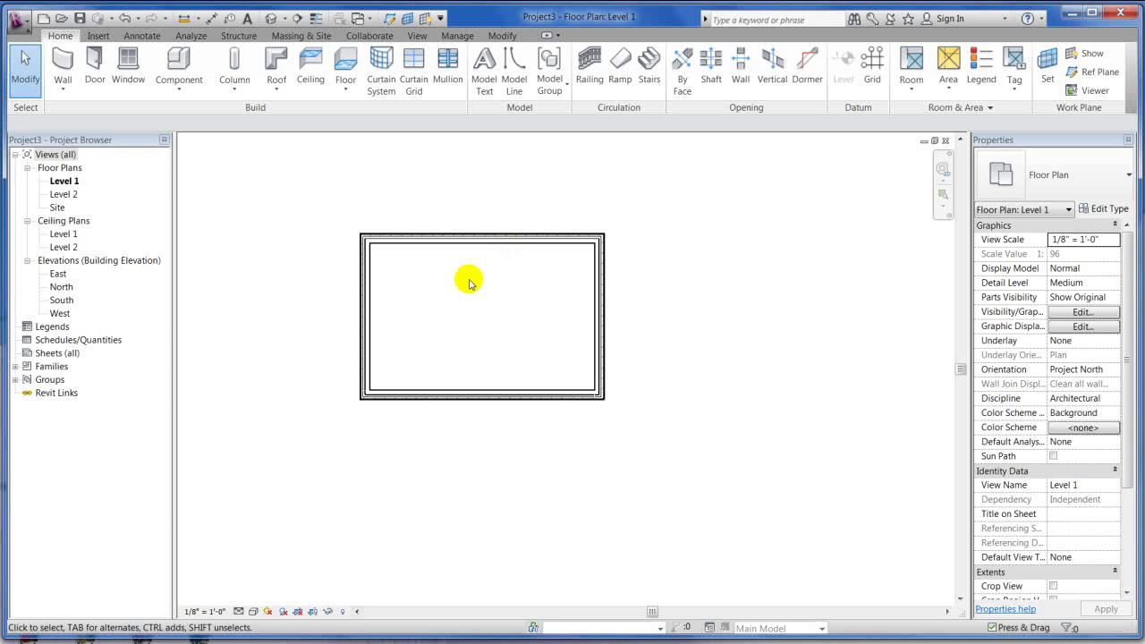
- Select the left wall and apply the 40-foot room width through its 30' 0" dimension
{"action": "scroll", "coordinate": [308, 265], "scroll_direction": "up", "scroll_amount": 2}
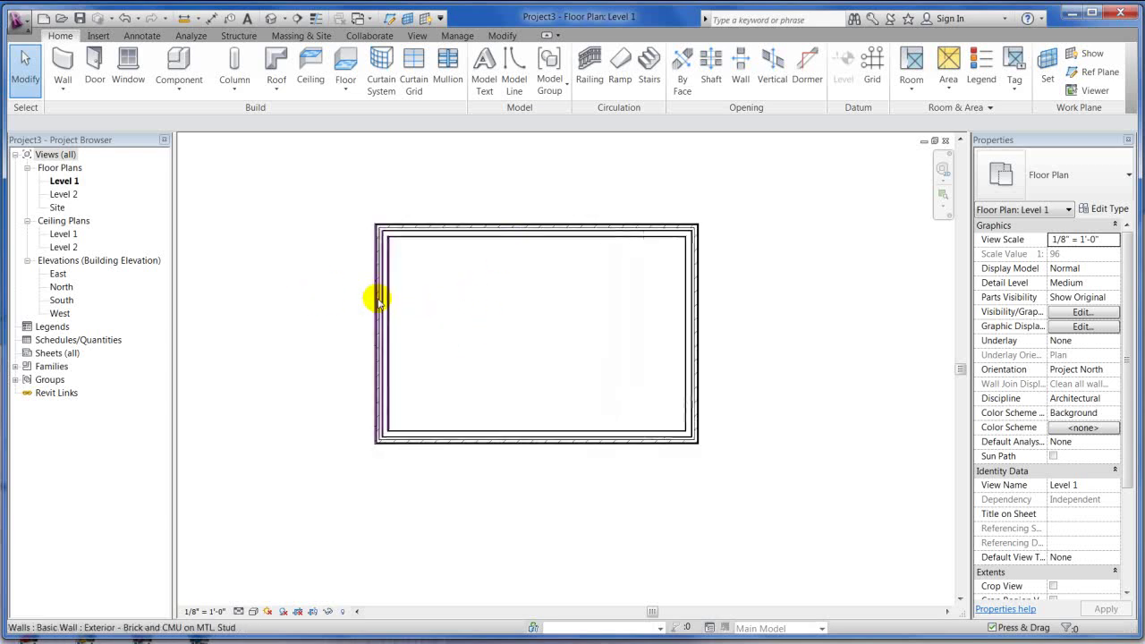
{"action": "left_click", "coordinate": [475, 346]}
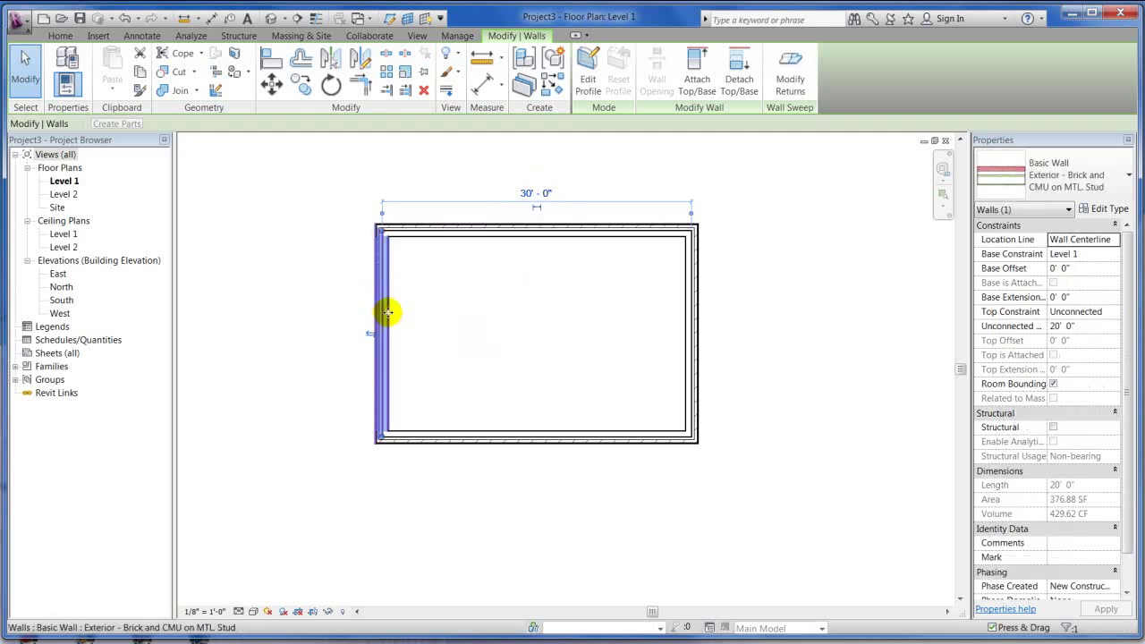
{"action": "left_click", "coordinate": [538, 194]}
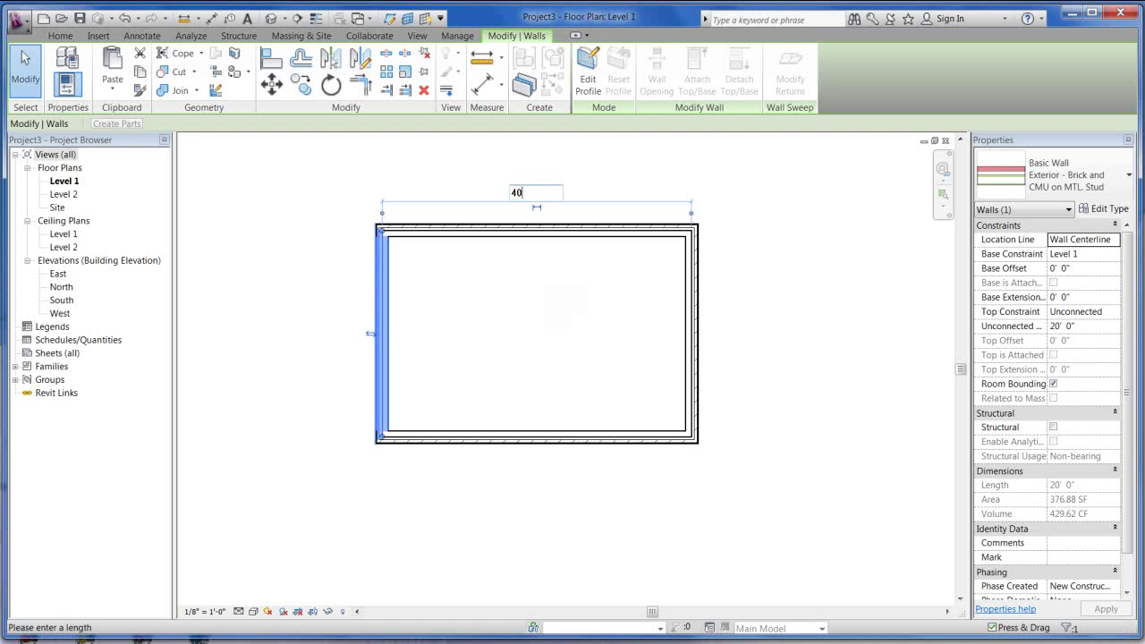
{"action": "key", "text": "Return"}
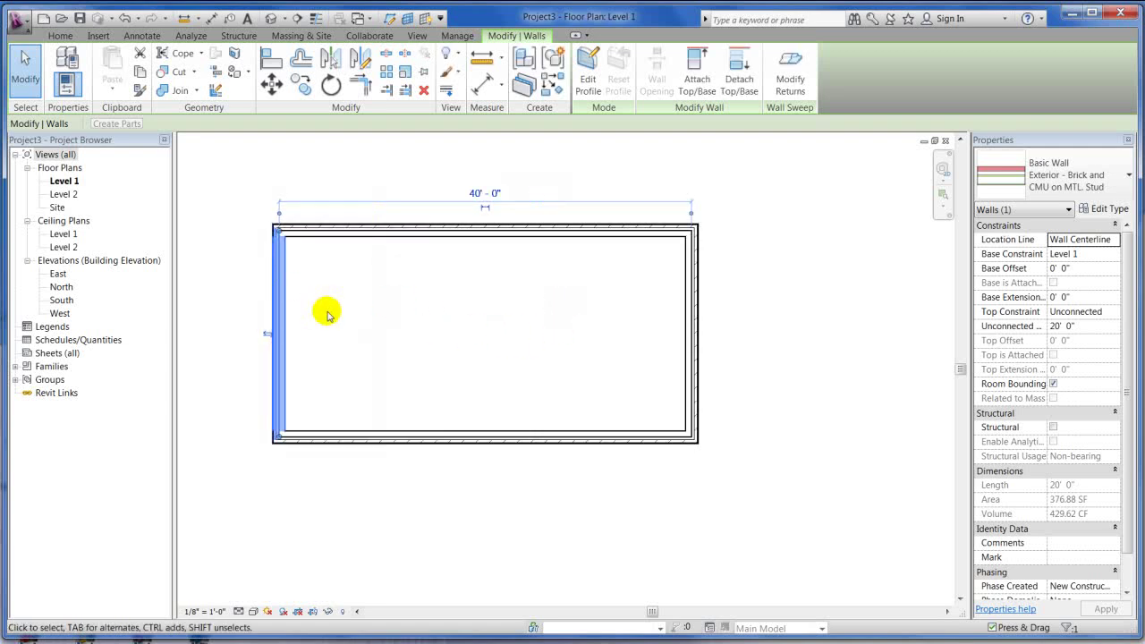
{"action": "left_click", "coordinate": [480, 335]}
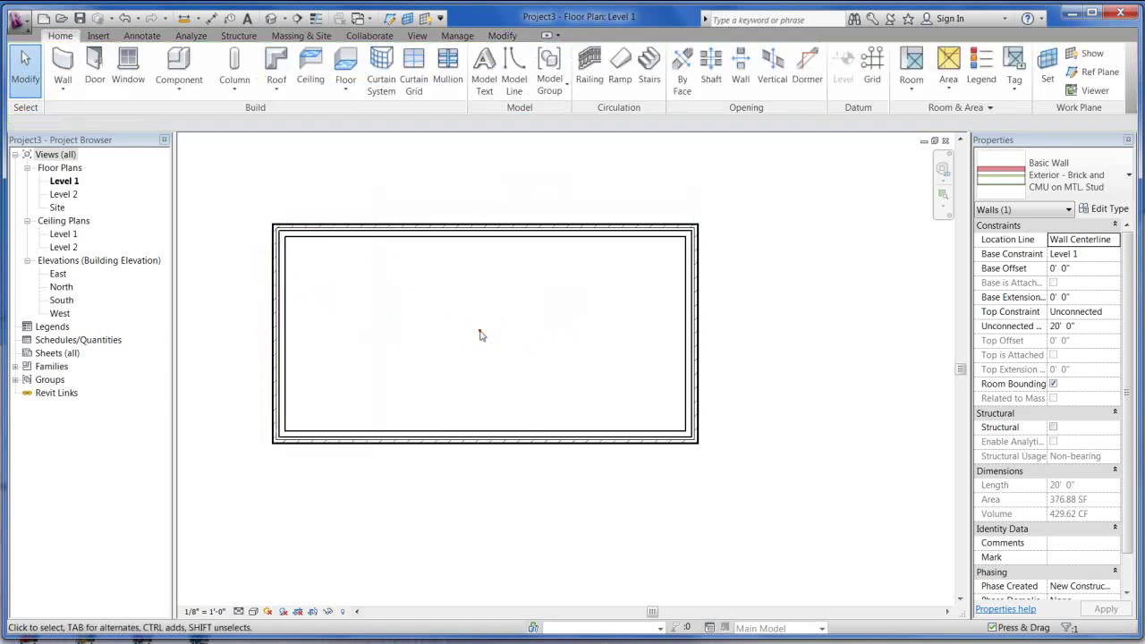
- Snap the bottom wall's dimension to the outer wall faces and set the room depth to 30'
{"action": "left_click", "coordinate": [540, 437]}
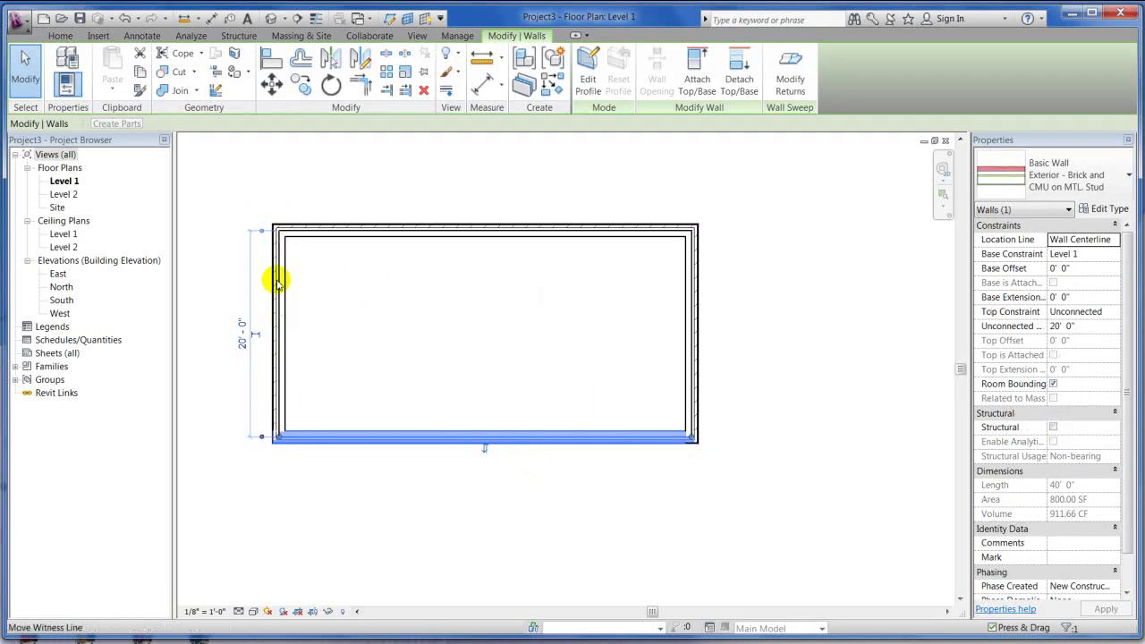
{"action": "left_click", "coordinate": [261, 232]}
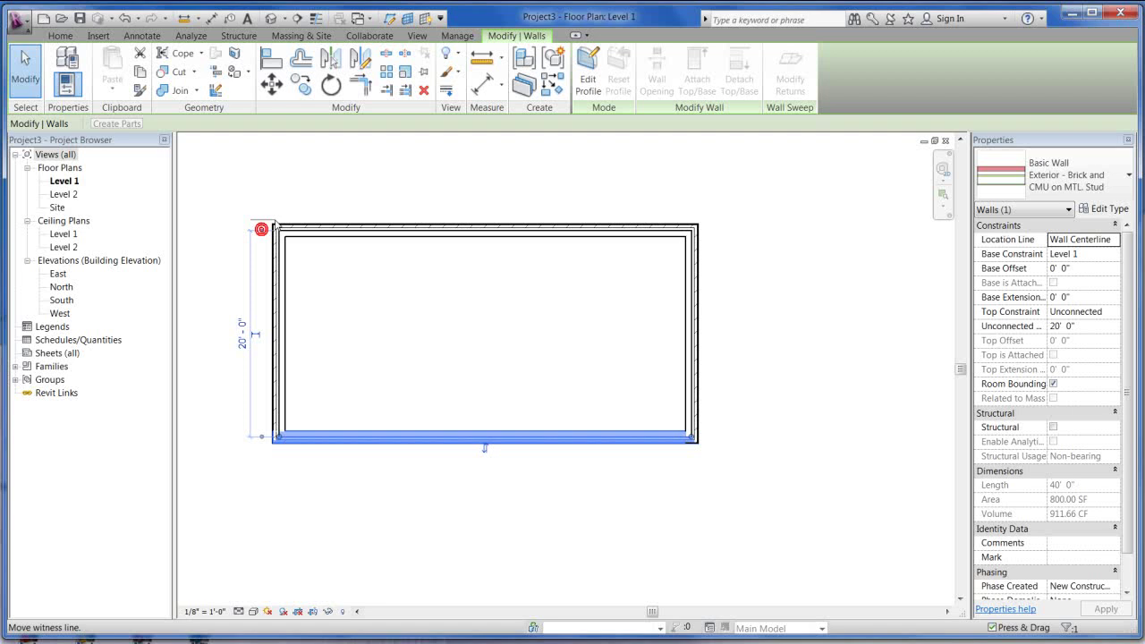
{"action": "left_click", "coordinate": [285, 226]}
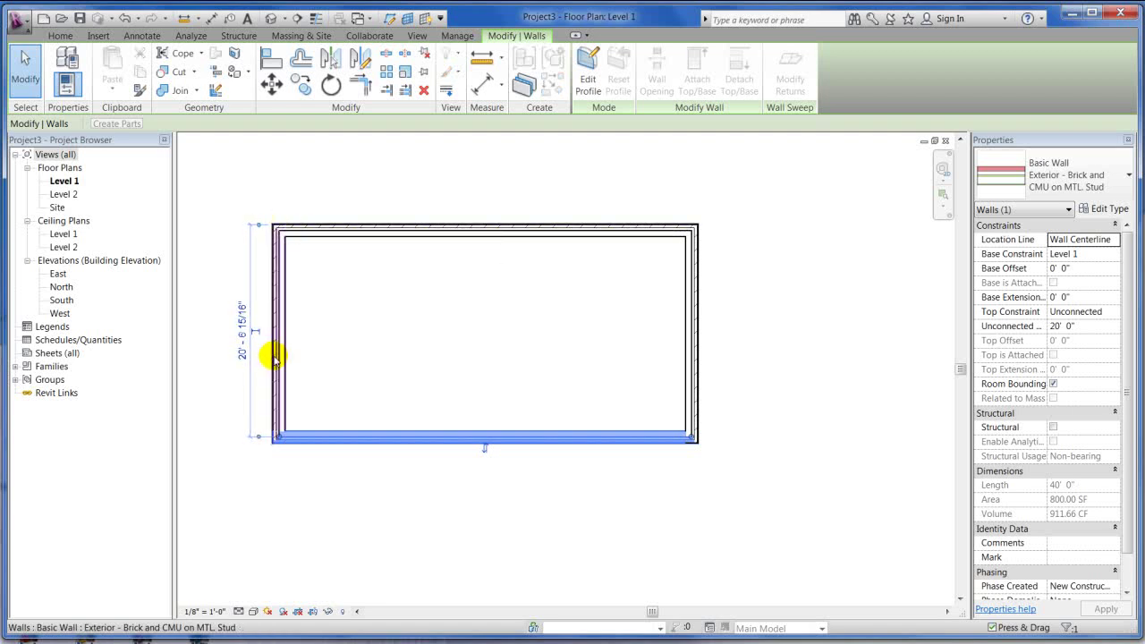
{"action": "left_click", "coordinate": [257, 434]}
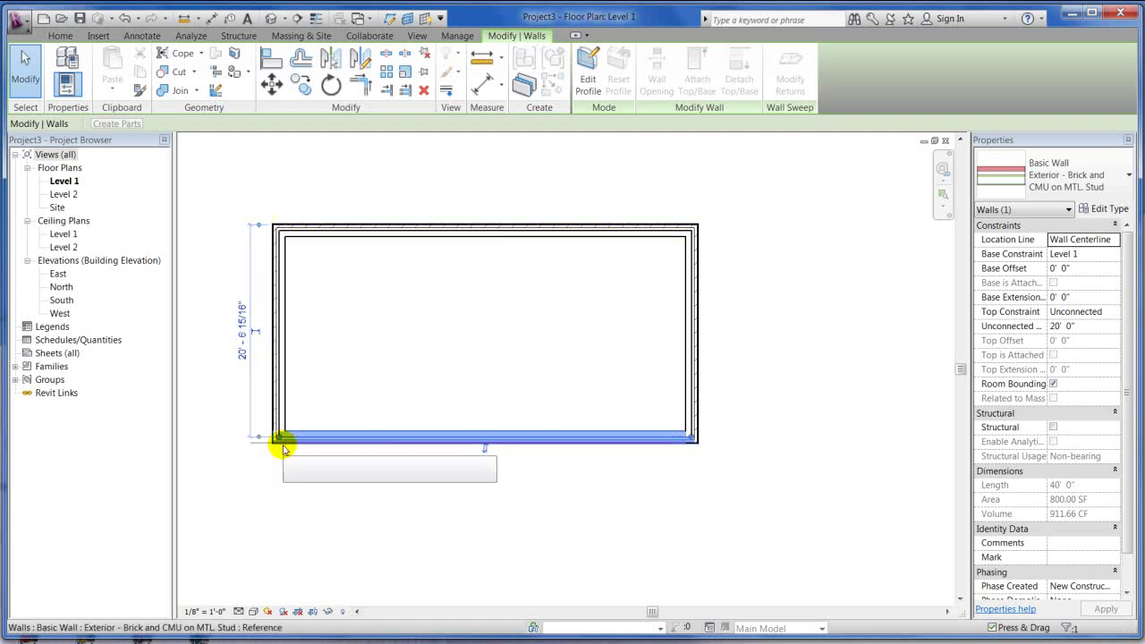
{"action": "left_click", "coordinate": [282, 448]}
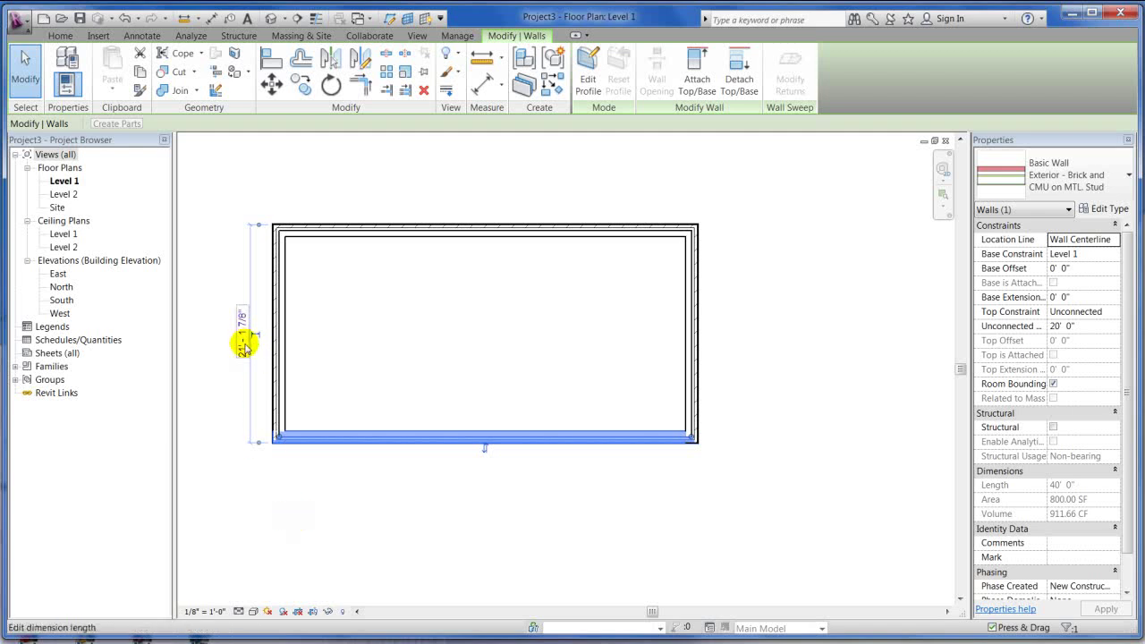
{"action": "left_click", "coordinate": [244, 342]}
{"action": "type", "text": "3"}
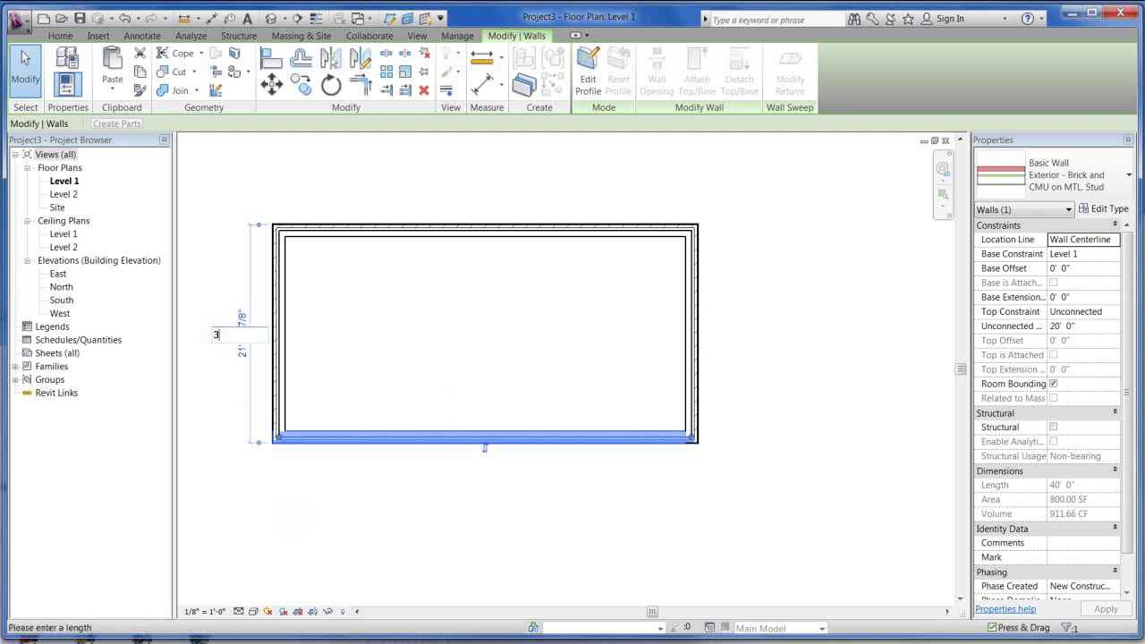
{"action": "type", "text": "0"}
{"action": "key", "text": "Return"}
{"action": "left_click", "coordinate": [447, 386]}
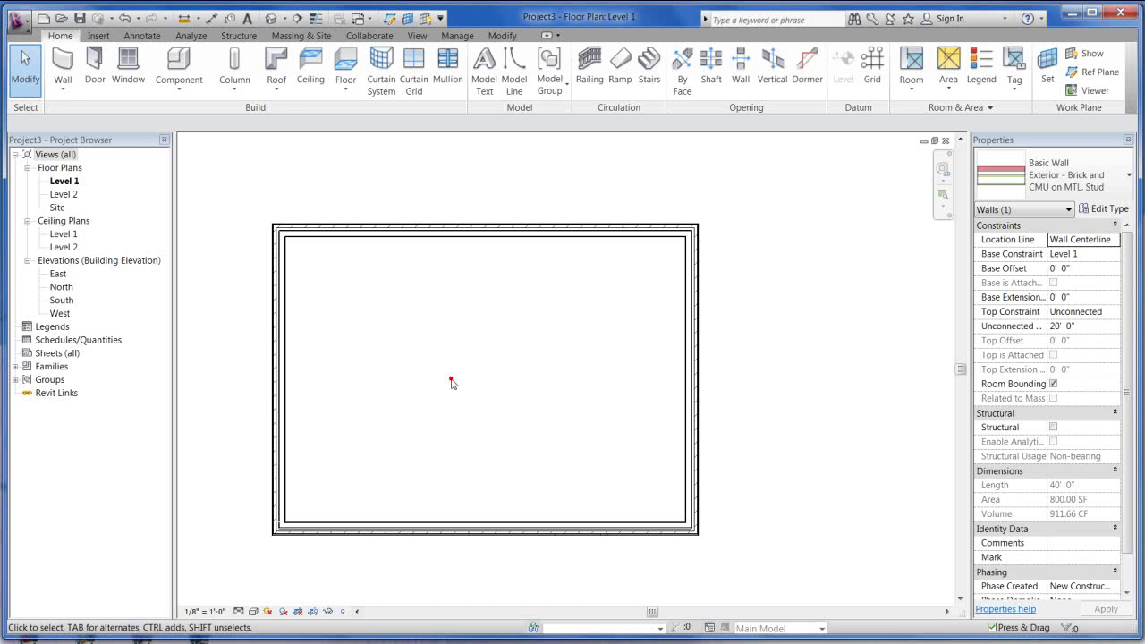
{"action": "scroll", "coordinate": [633, 349], "scroll_direction": "down", "scroll_amount": 1}
{"action": "scroll", "coordinate": [633, 349], "scroll_direction": "down", "scroll_amount": 1}
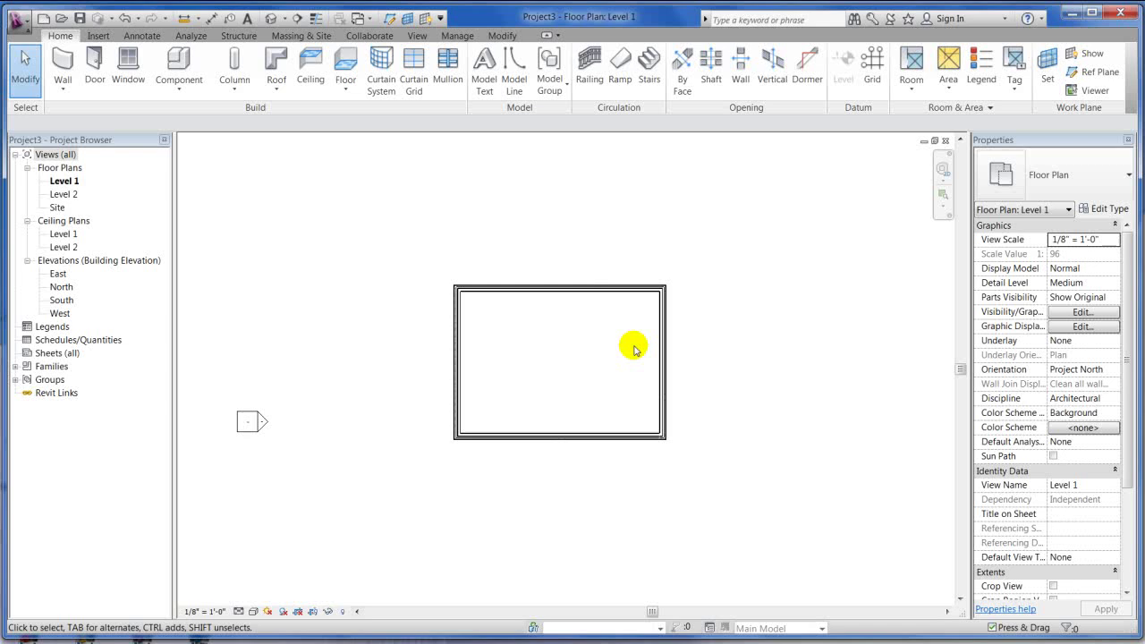
{"action": "scroll", "coordinate": [553, 428], "scroll_direction": "up", "scroll_amount": 3}
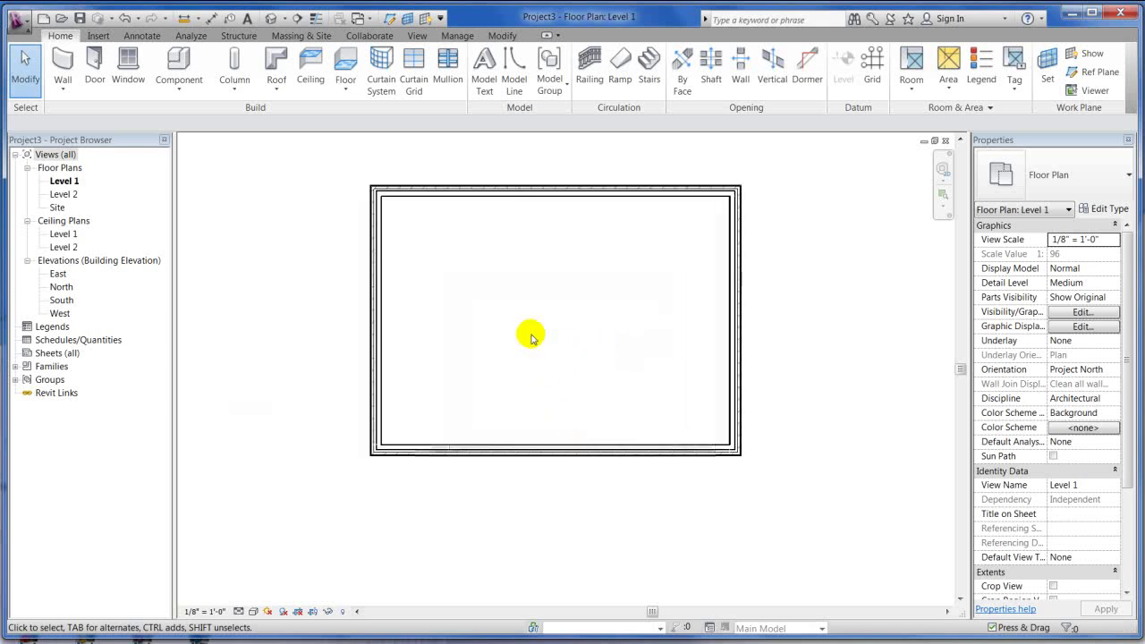
{"action": "scroll", "coordinate": [564, 349], "scroll_direction": "down", "scroll_amount": 1}
{"action": "scroll", "coordinate": [582, 385], "scroll_direction": "up", "scroll_amount": 1}
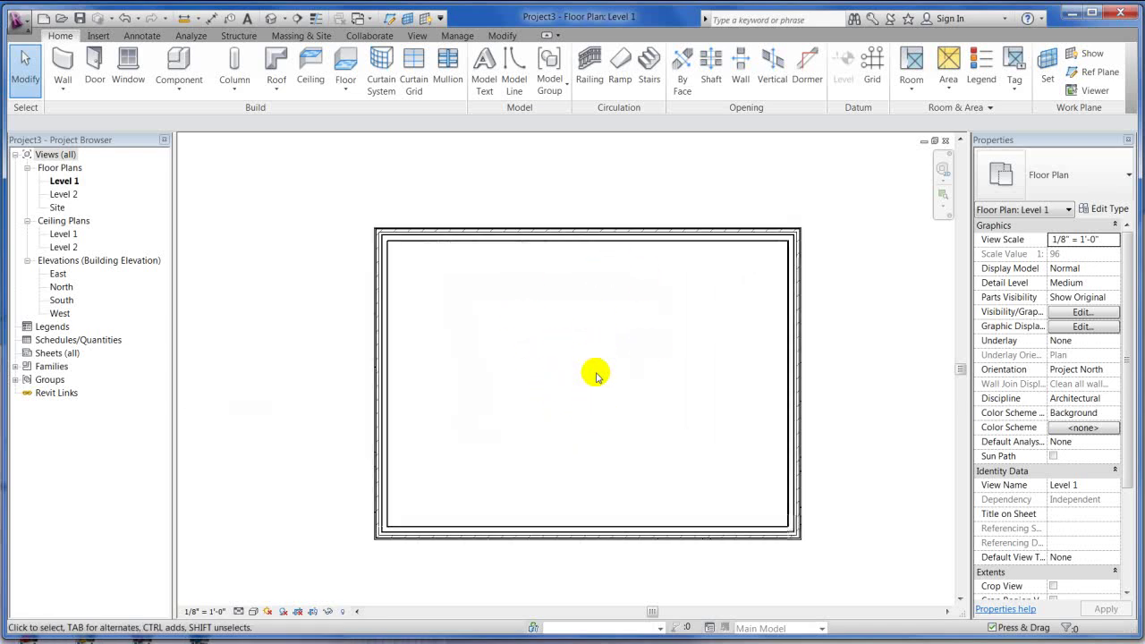
{"action": "scroll", "coordinate": [466, 179], "scroll_direction": "down", "scroll_amount": 1}
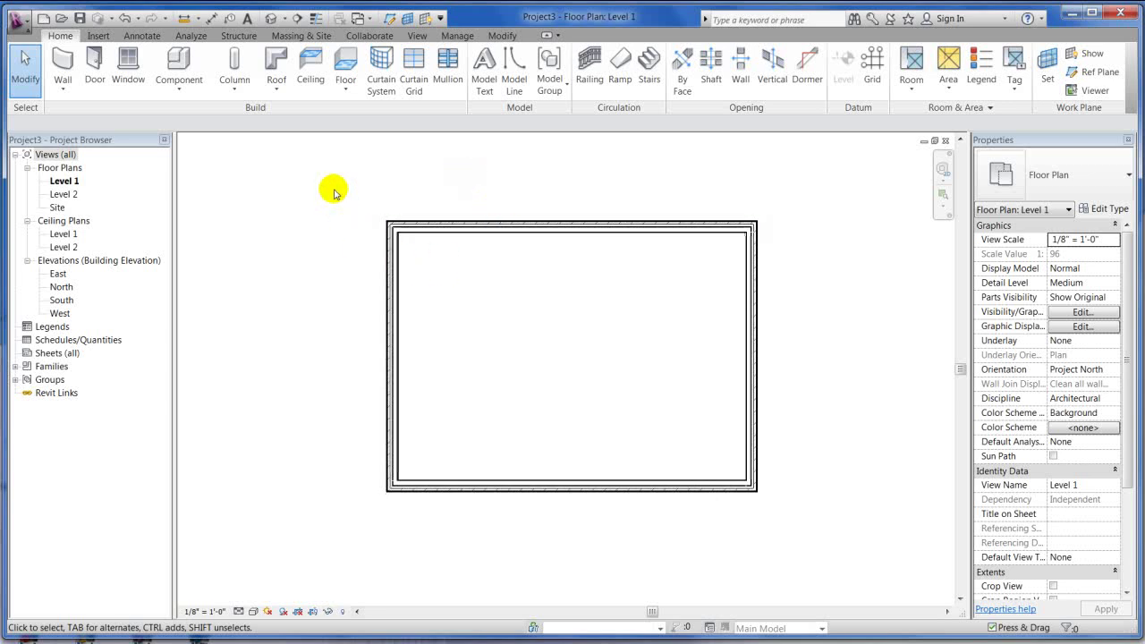
{"action": "left_click_drag", "start_coordinate": [325, 148], "coordinate": [373, 250]}
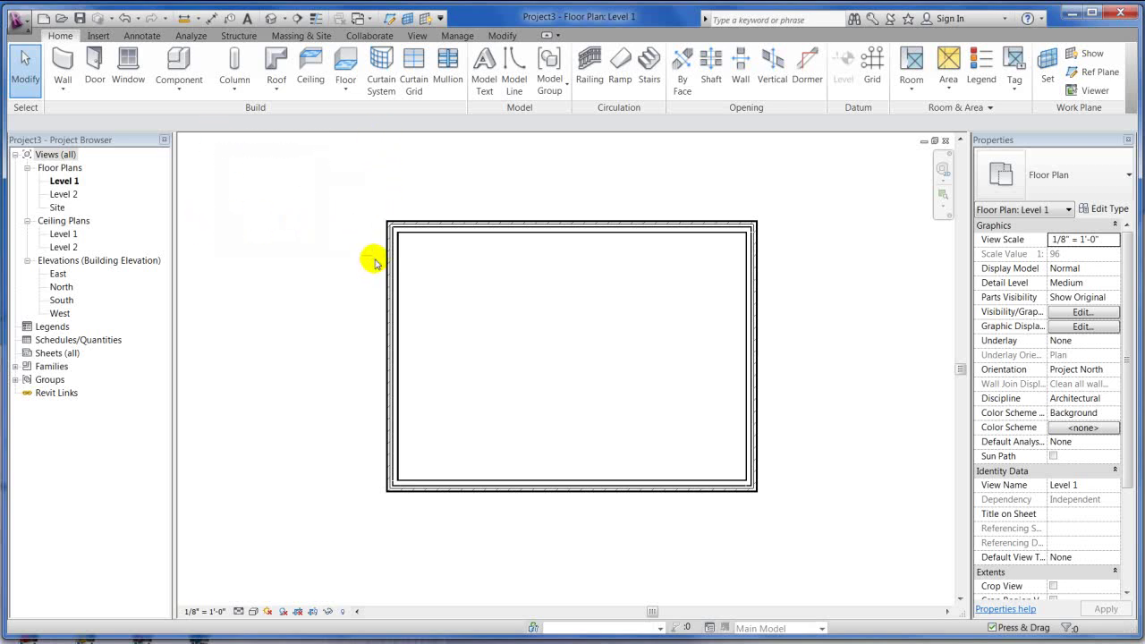
{"action": "left_click_drag", "start_coordinate": [336, 181], "coordinate": [449, 540]}
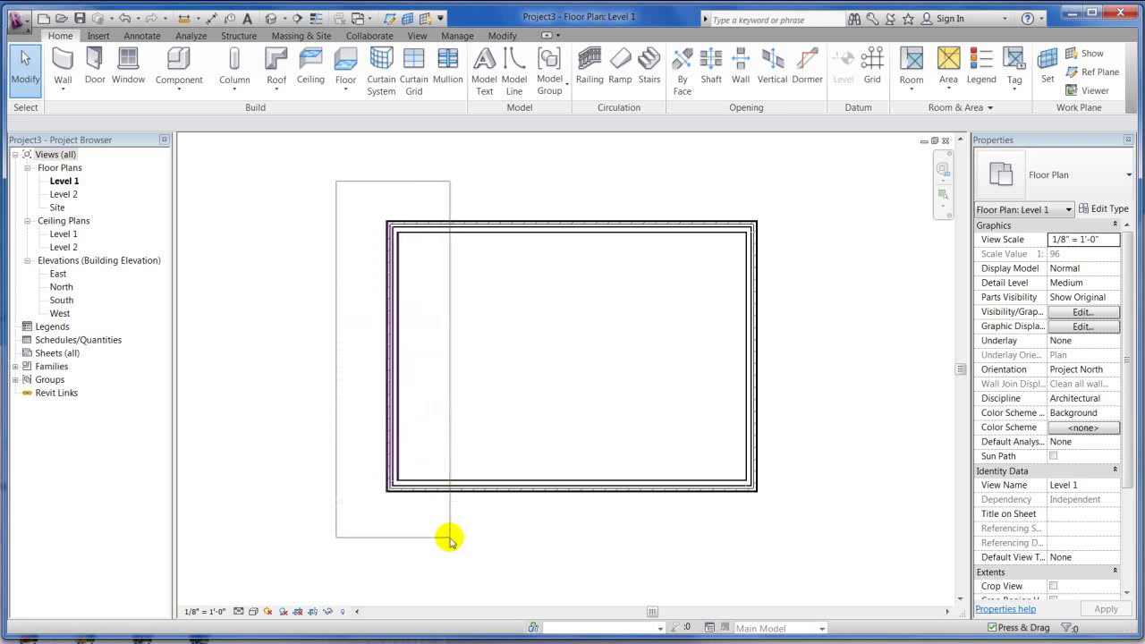
{"action": "left_click_drag", "start_coordinate": [449, 540], "coordinate": [619, 533]}
{"action": "left_click", "coordinate": [504, 379]}
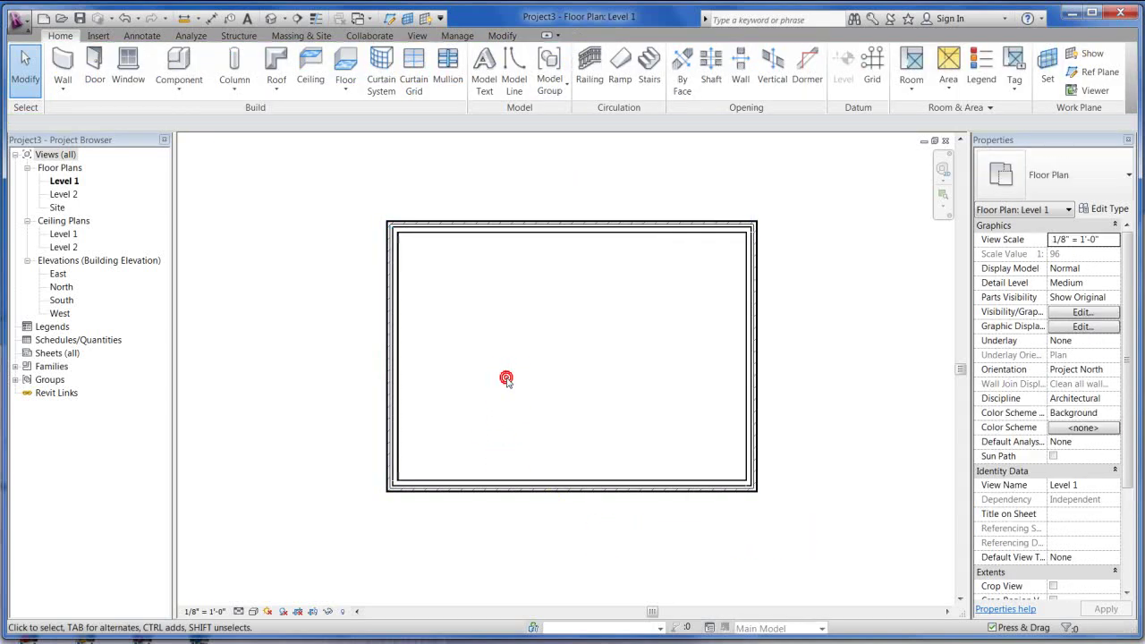
{"action": "left_click_drag", "start_coordinate": [796, 159], "coordinate": [767, 186]}
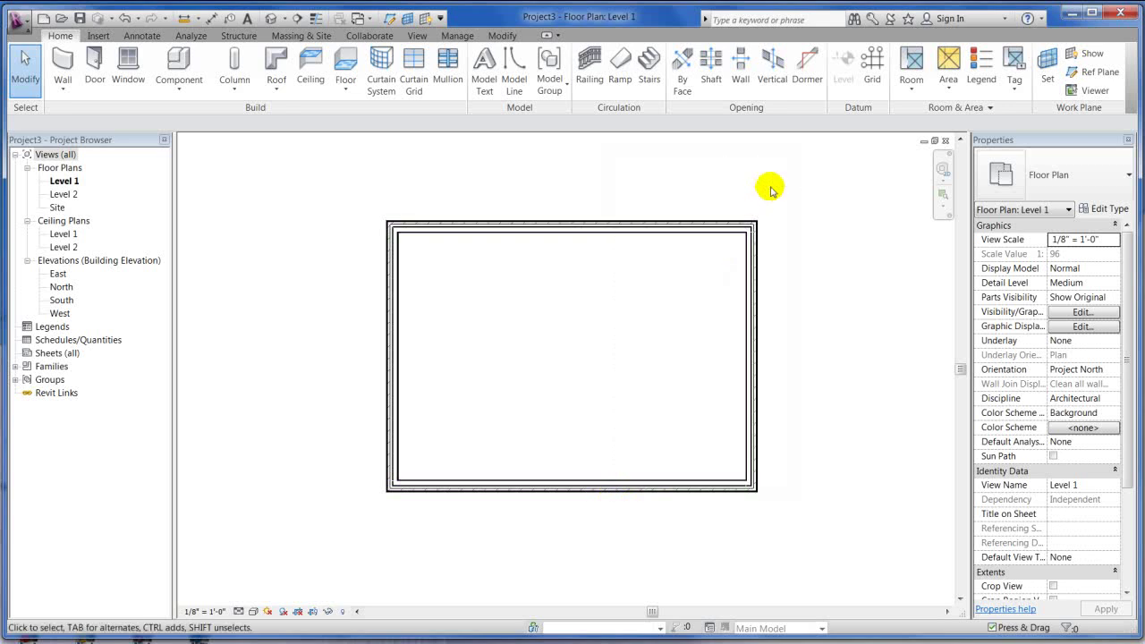
{"action": "left_click", "coordinate": [531, 224]}
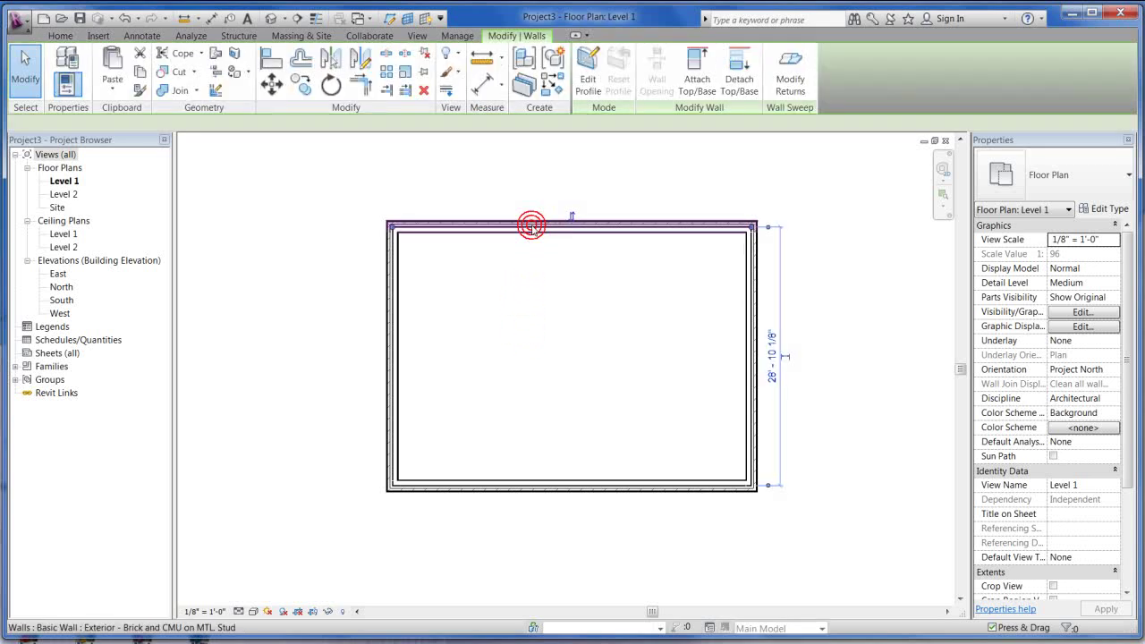
{"action": "left_click", "coordinate": [553, 345]}
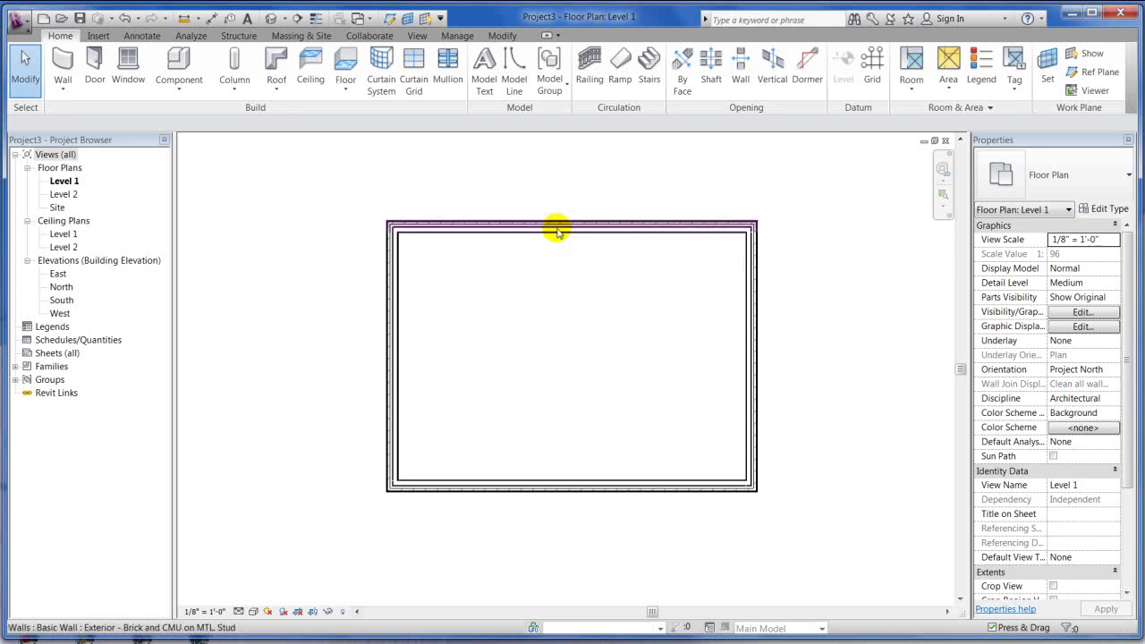
{"action": "key", "text": "Tab"}
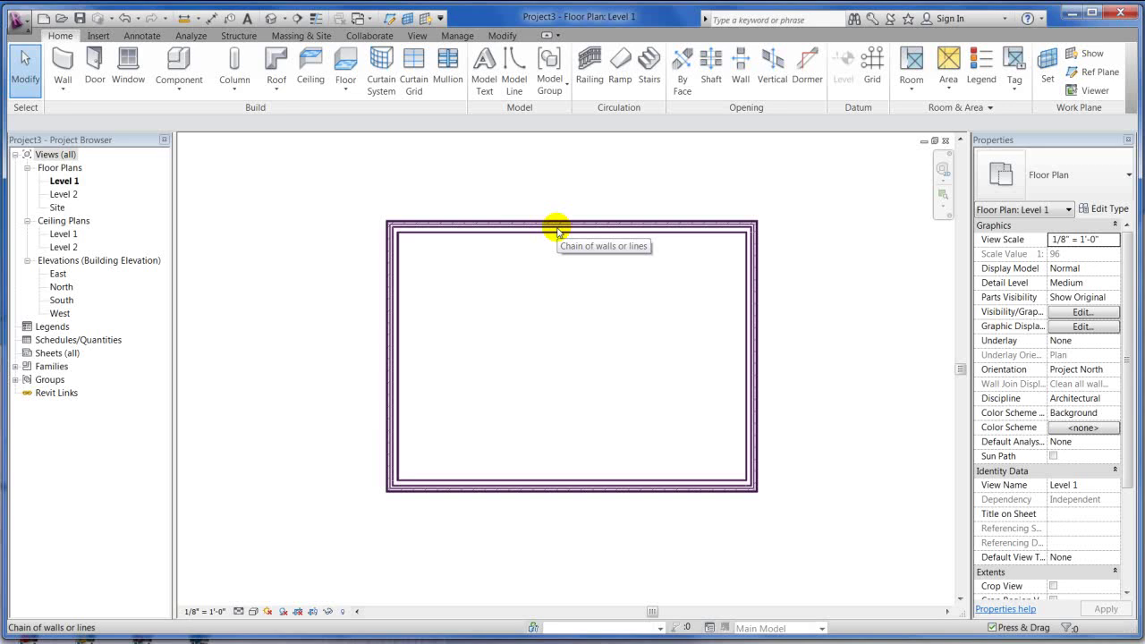
{"action": "left_click", "coordinate": [557, 232]}
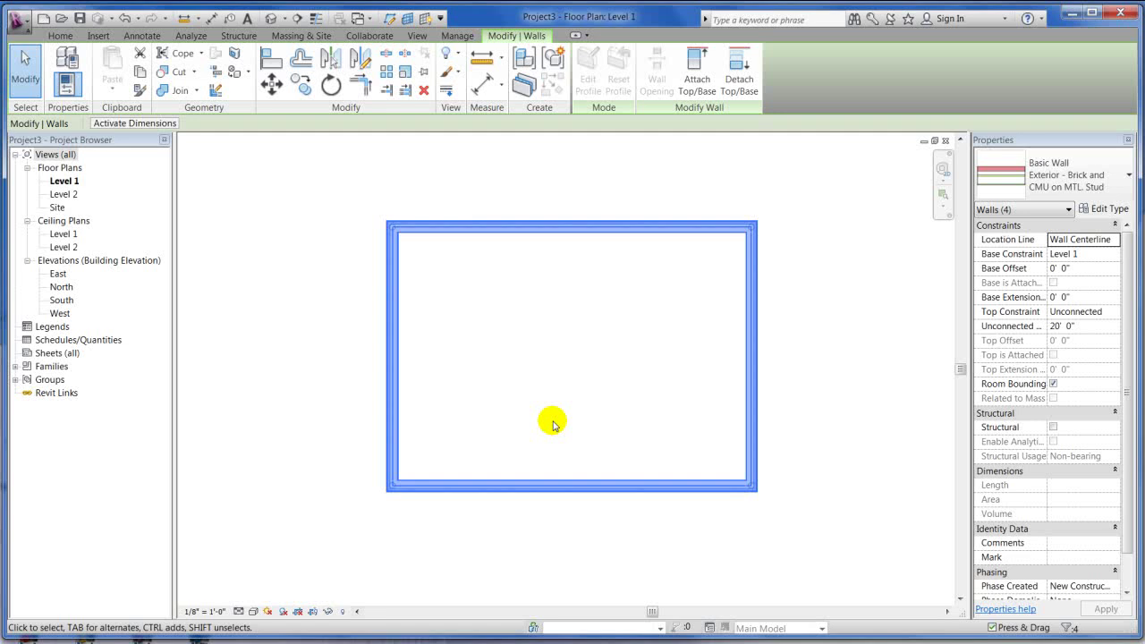
{"action": "key", "text": "Escape"}
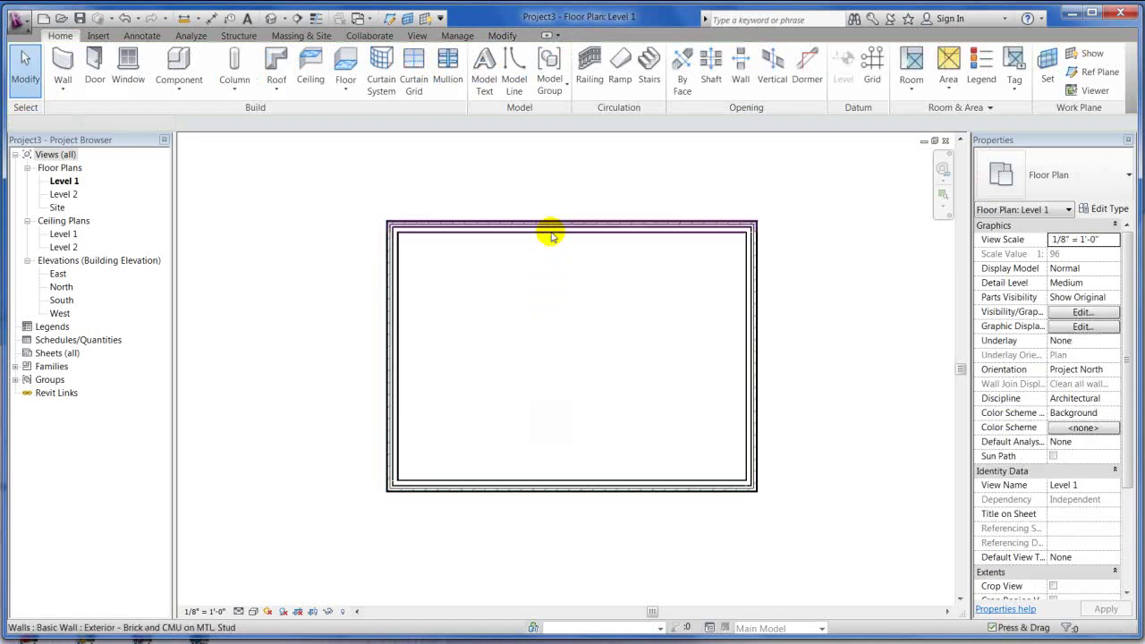
{"action": "key", "text": "Tab"}
{"action": "left_click", "coordinate": [552, 237]}
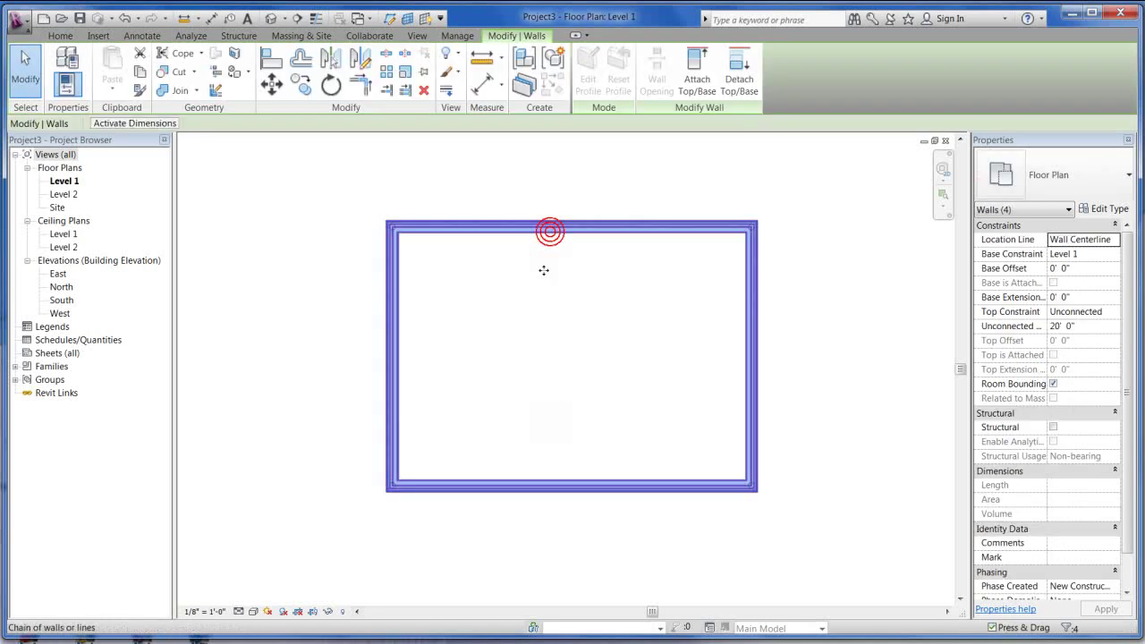
{"action": "left_click", "coordinate": [631, 410]}
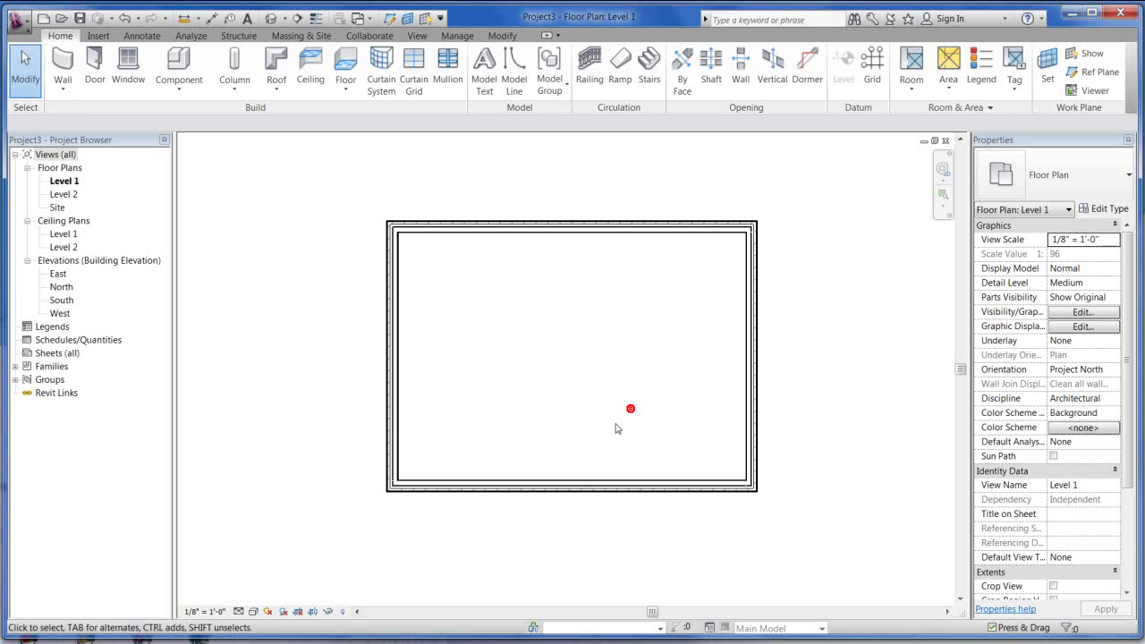
- View the Level 2 plan and East elevation, then switch back to the Level 1 floor plan
{"action": "double_click", "coordinate": [62, 194]}
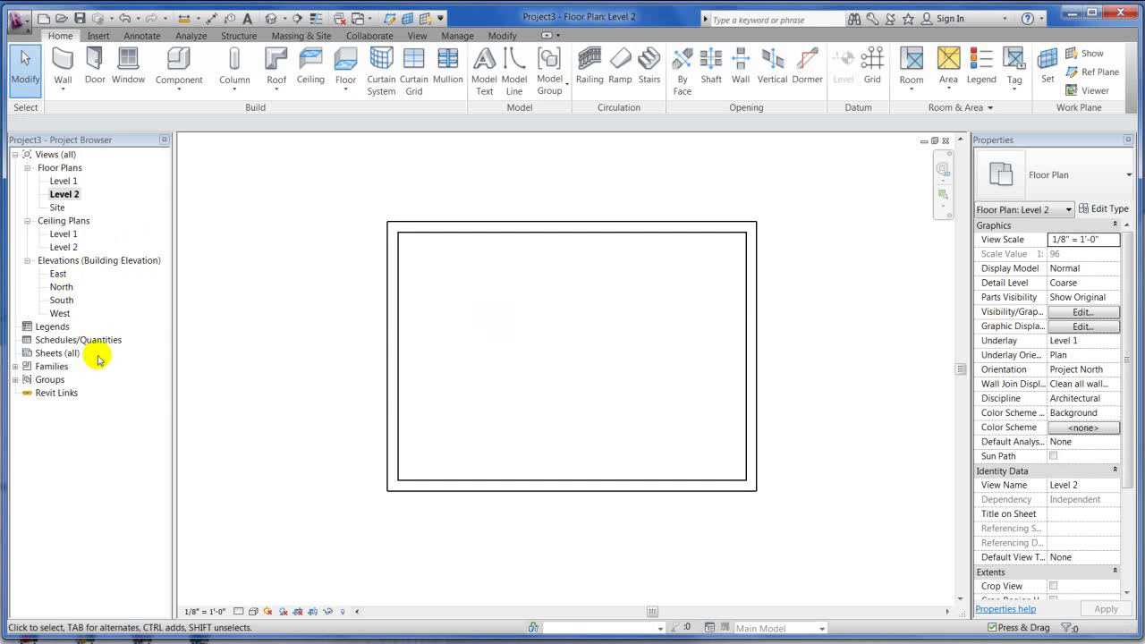
{"action": "double_click", "coordinate": [59, 274]}
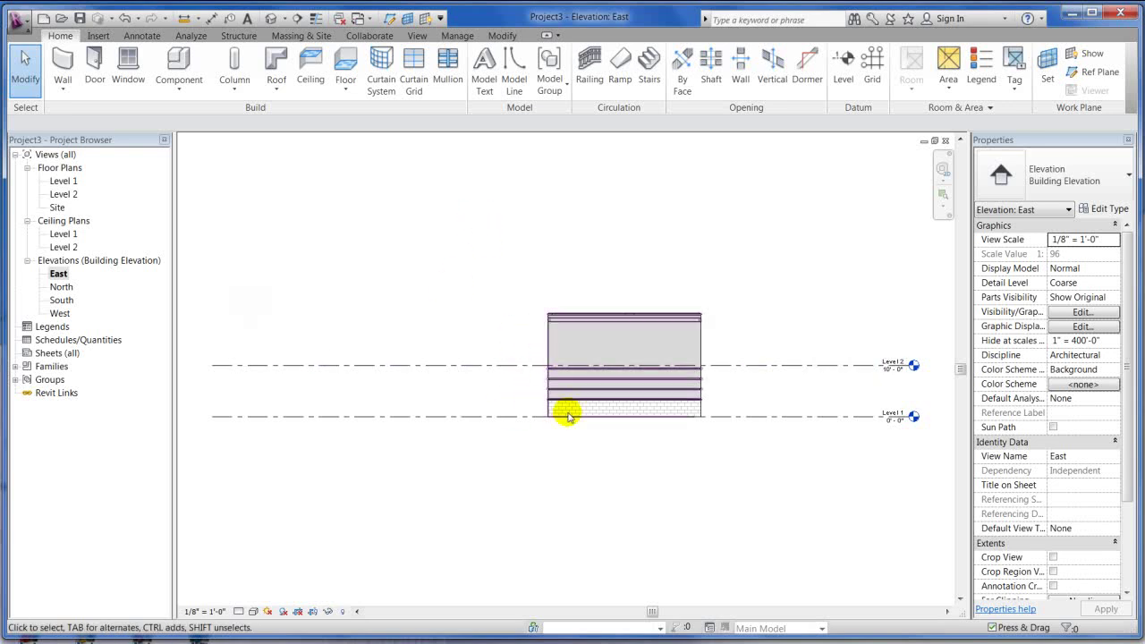
{"action": "double_click", "coordinate": [66, 182]}
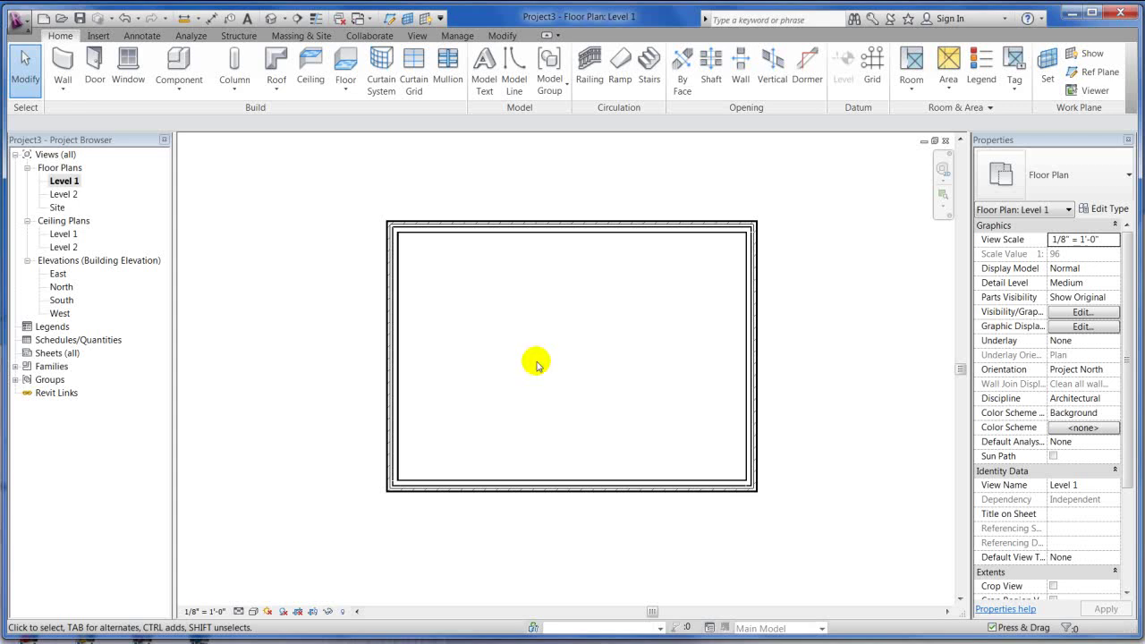
- Tile views with WT, maximize Level 1, close the hidden Level 2 and East windows, then minimize Level 1
{"action": "key", "text": "w"}
{"action": "key", "text": "t"}
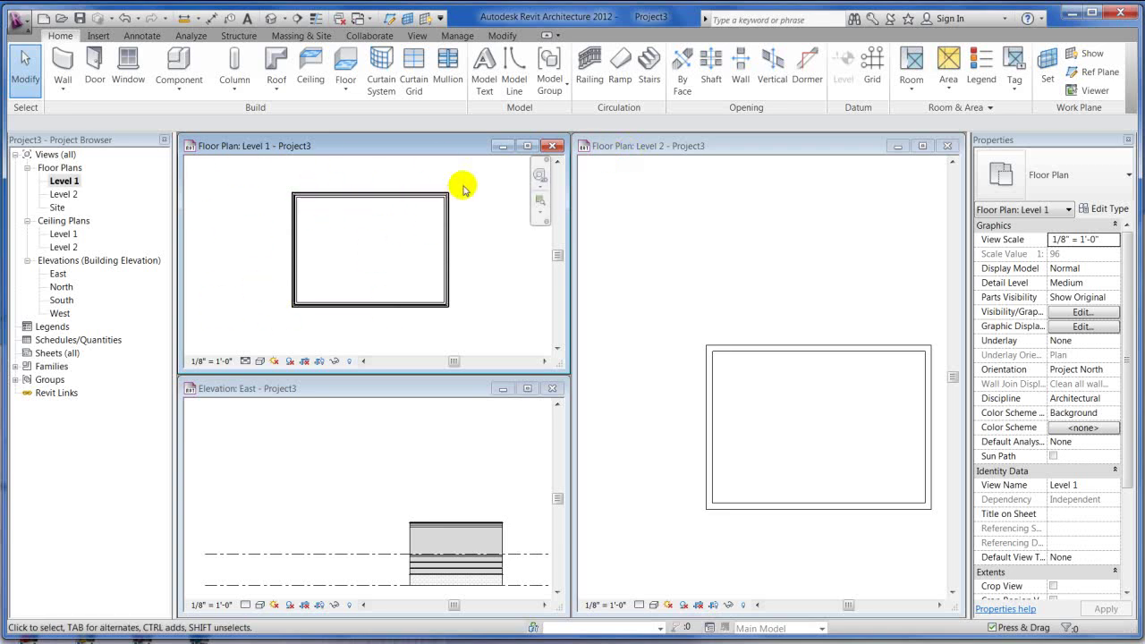
{"action": "left_click", "coordinate": [528, 146]}
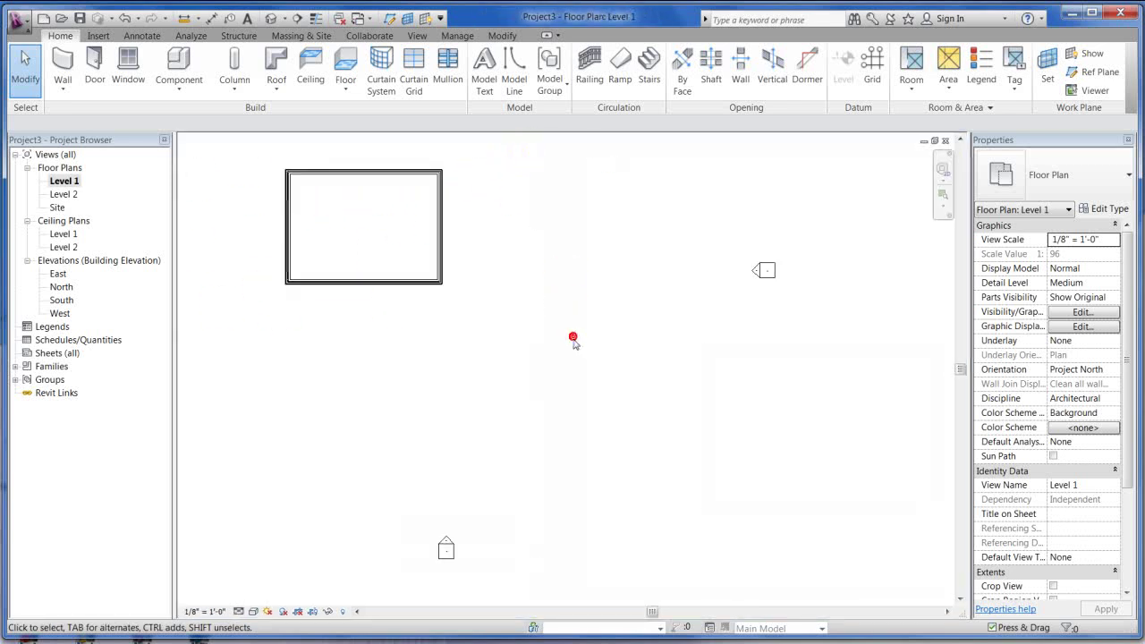
{"action": "left_click", "coordinate": [341, 20]}
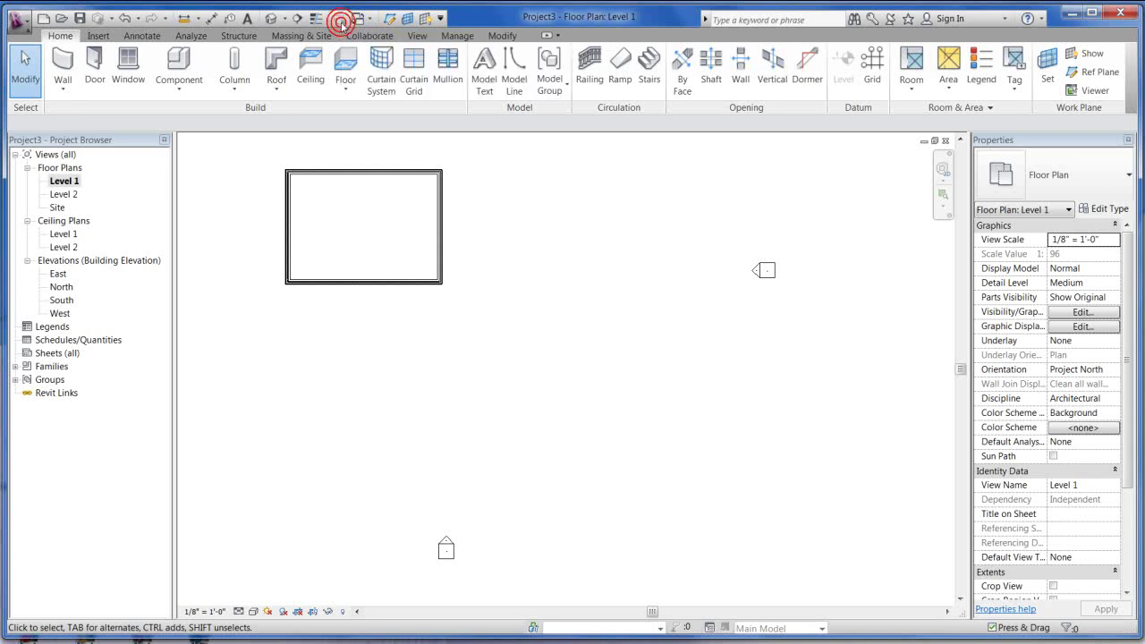
{"action": "middle_click_drag", "start_coordinate": [451, 368], "coordinate": [588, 474]}
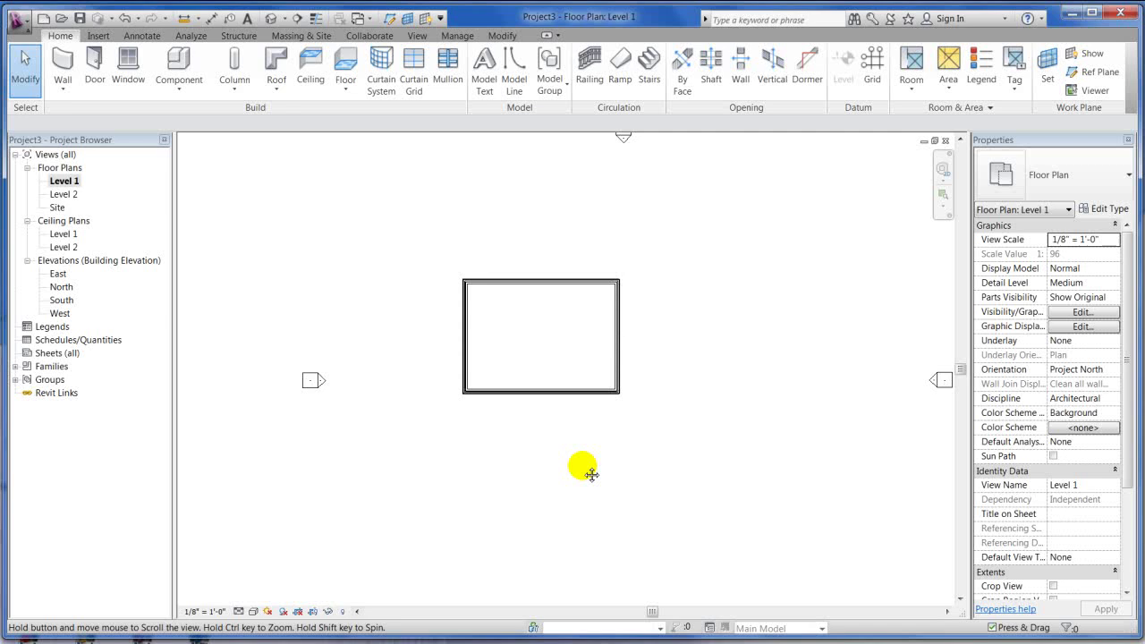
{"action": "left_click", "coordinate": [924, 142]}
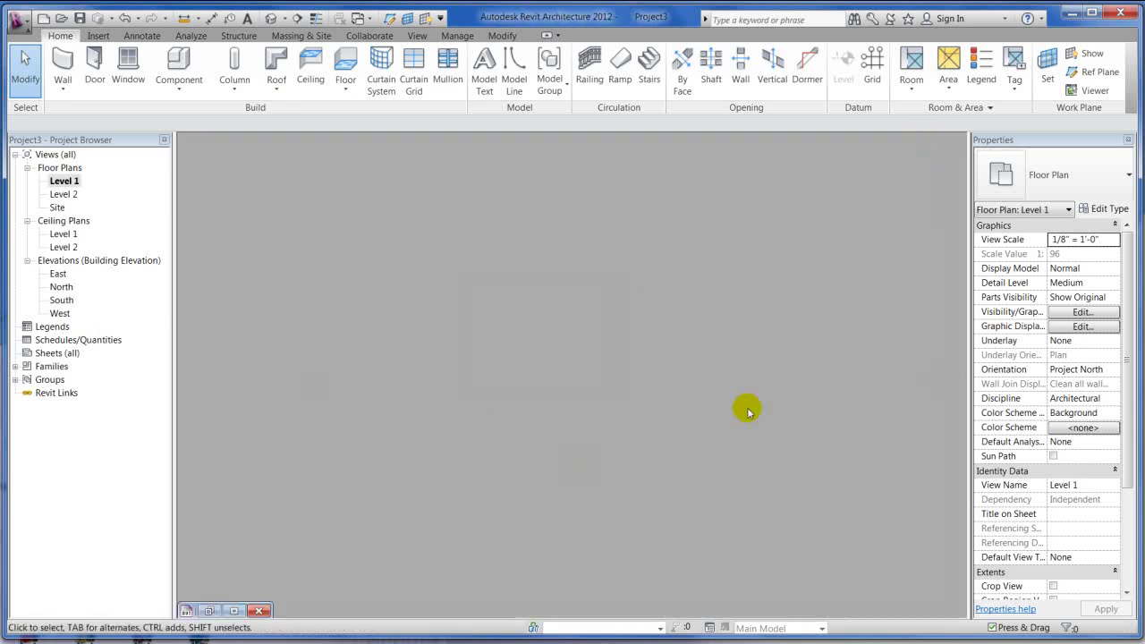
{"action": "left_click", "coordinate": [232, 611]}
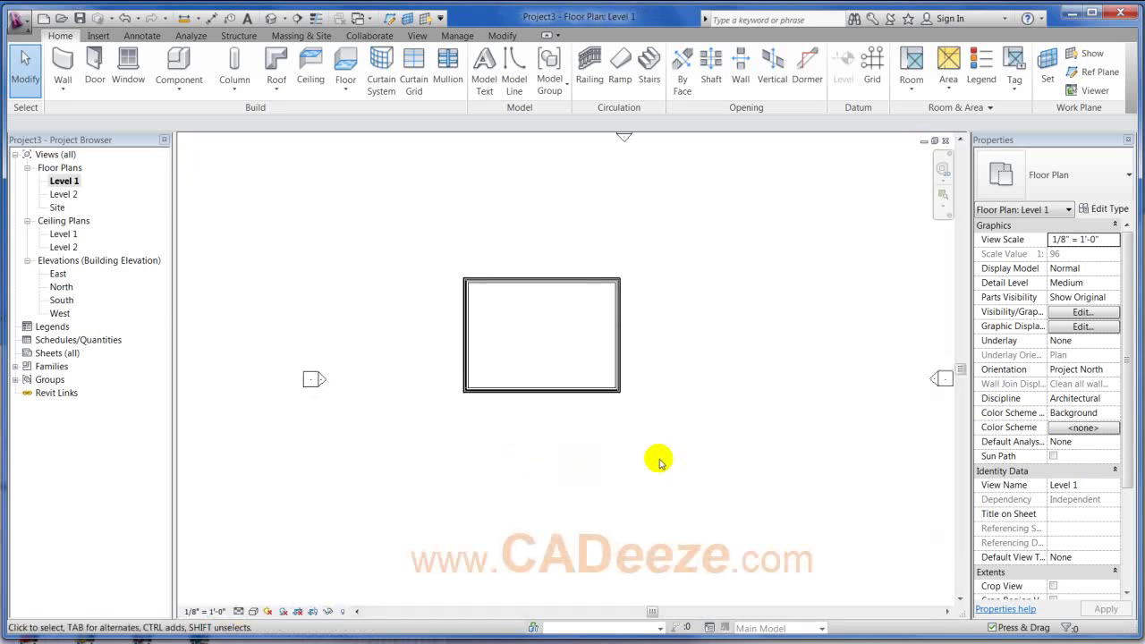
{"action": "scroll", "coordinate": [503, 362], "scroll_direction": "down", "scroll_amount": 3}
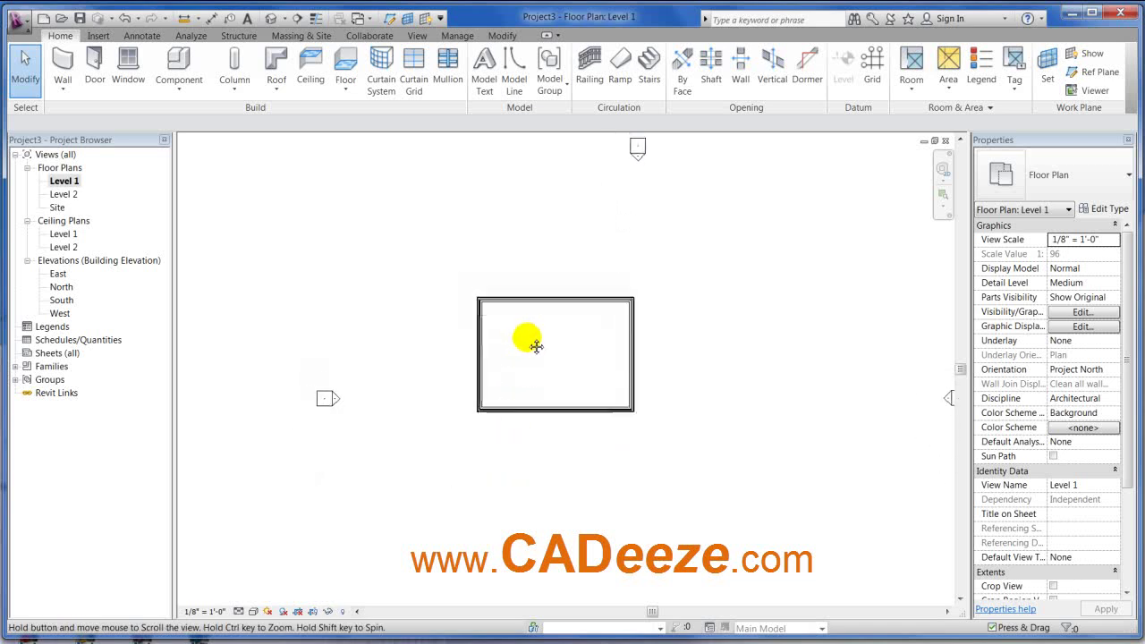